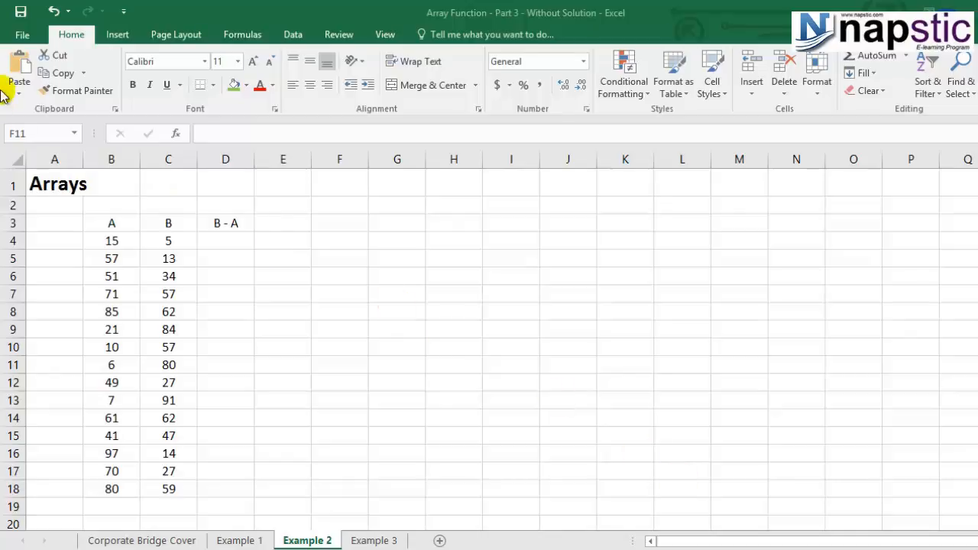
- Enter the formula =C4-B4 in D4 to subtract column A's value from column B's
left_click(169, 235)
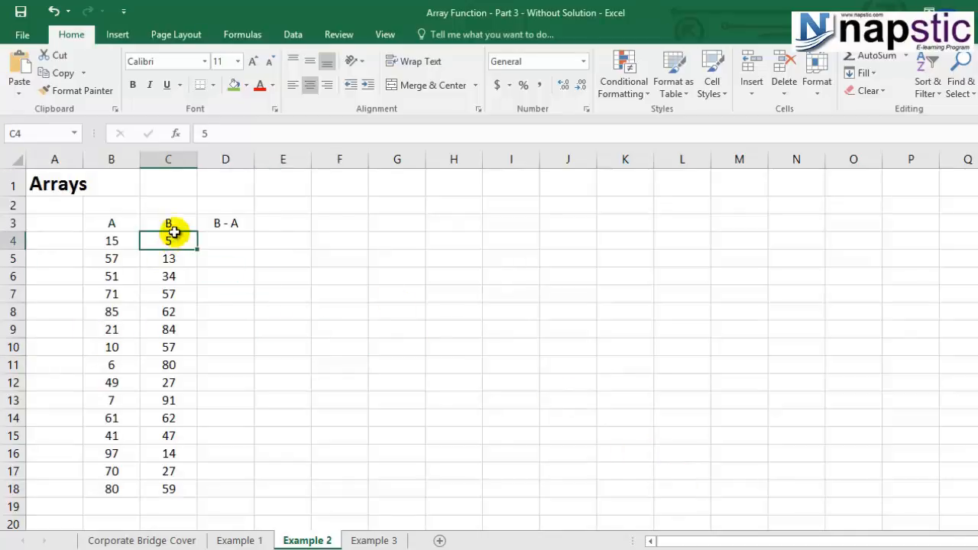
left_click(121, 246)
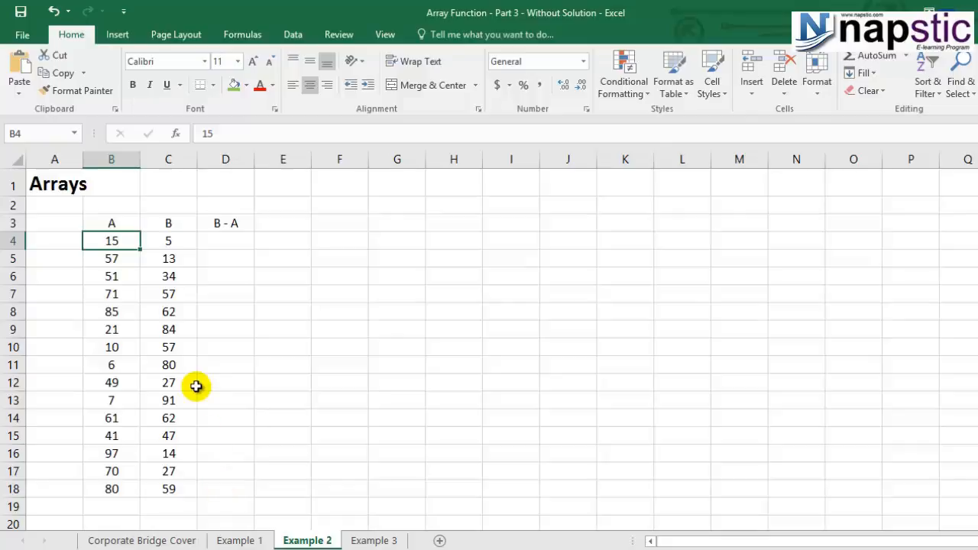
left_click(222, 241)
type("=")
left_click(169, 238)
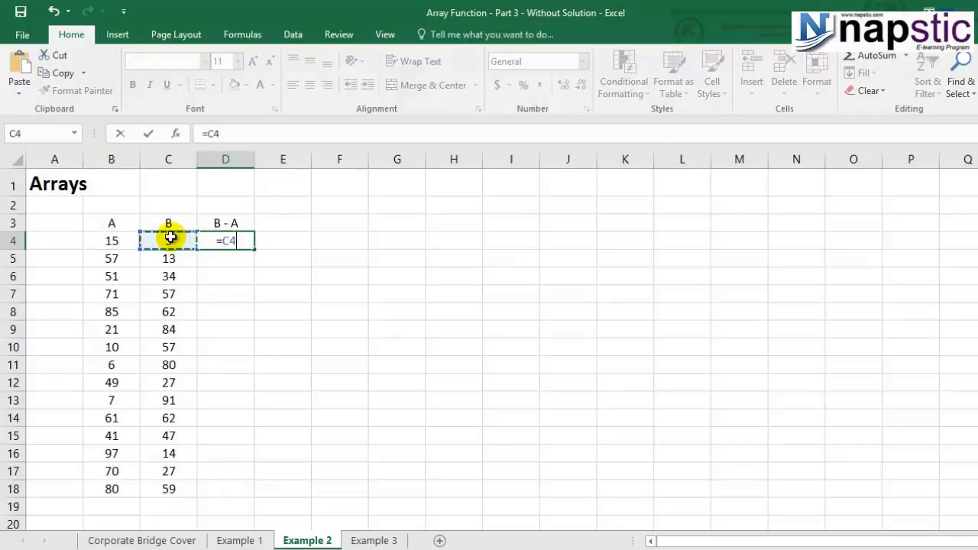
type("-")
left_click(113, 240)
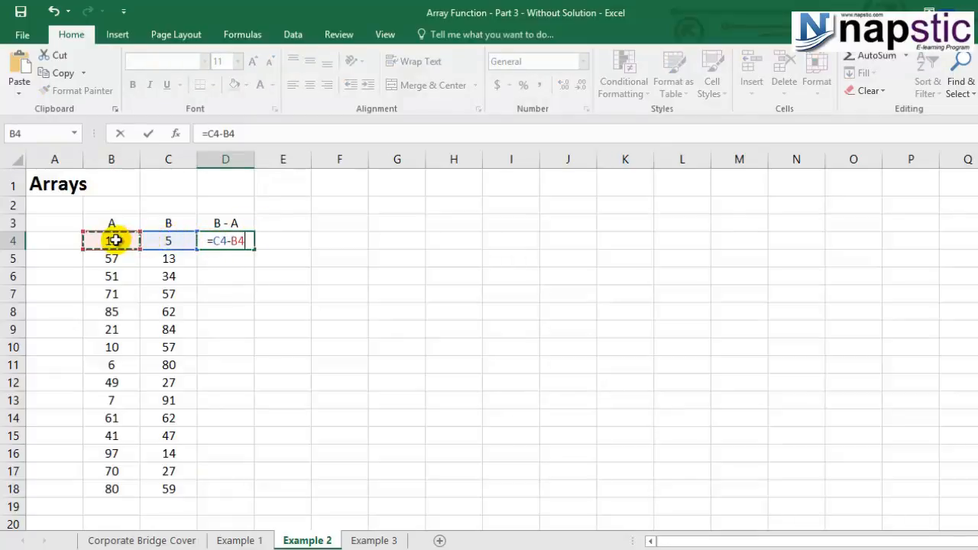
key("Return")
key("Up")
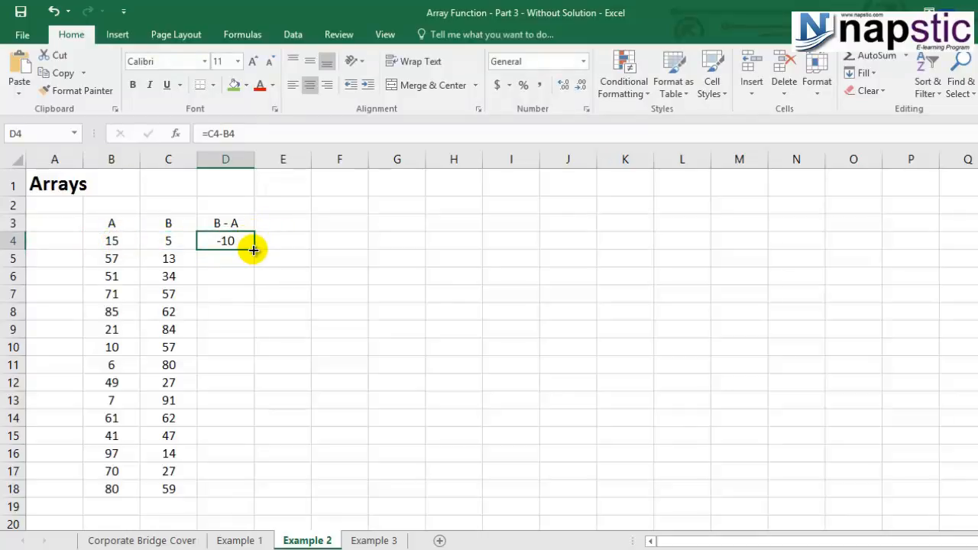
- Fill the difference formula from D4 down to D18 and check the copied formula in D9
double_click(253, 249)
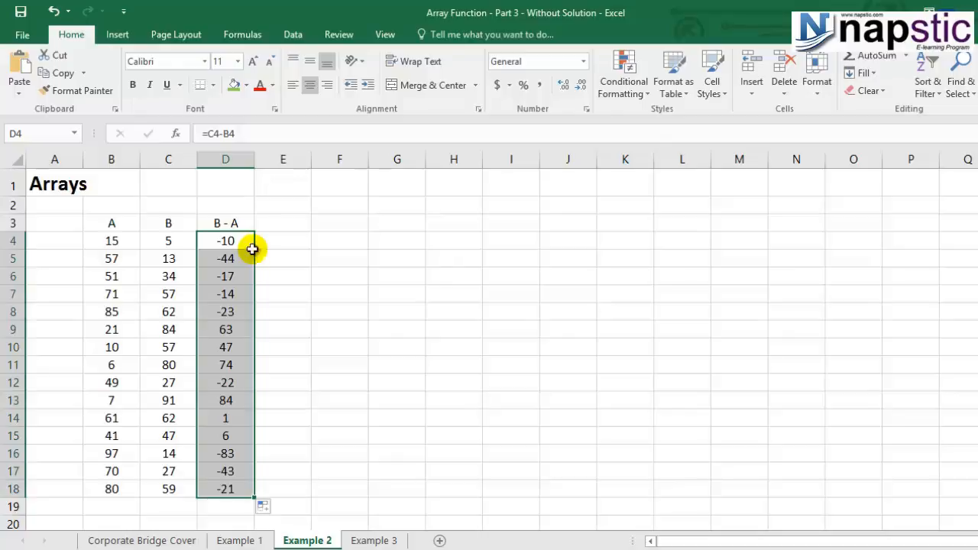
left_click(224, 333)
double_click(224, 336)
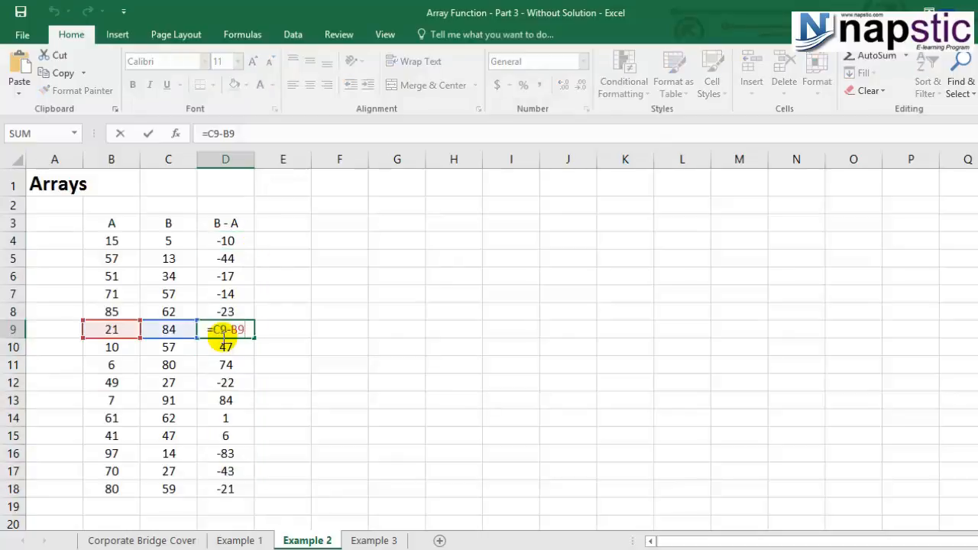
key("Escape")
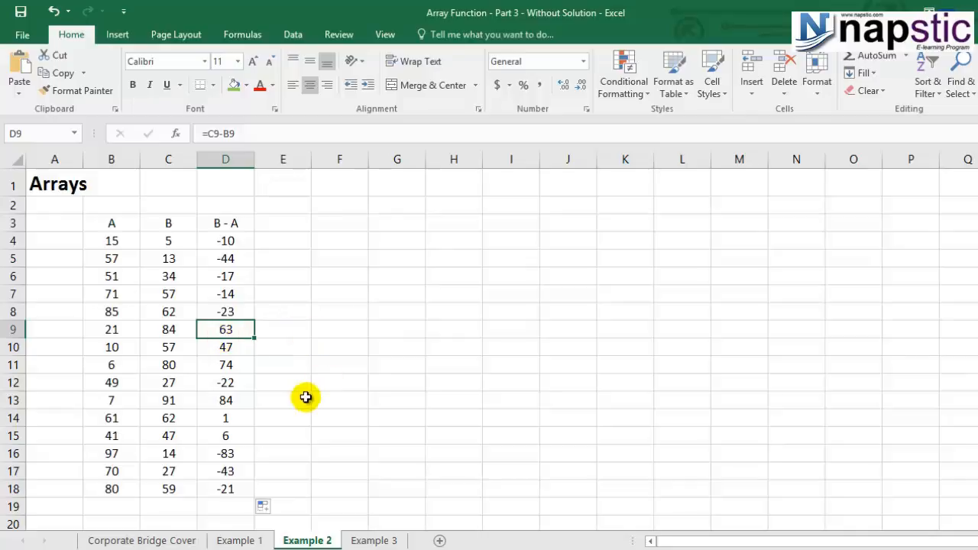
scroll(259, 419, "down", 1)
scroll(234, 459, "up", 1)
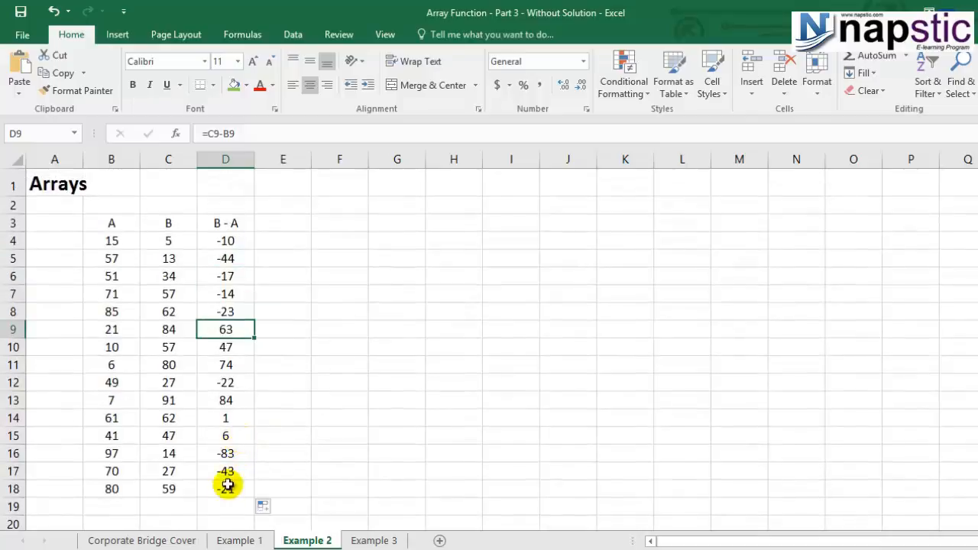
- Enter =MIN(D4:D18) in D19 below the differences and shade that cell green
left_click(226, 509)
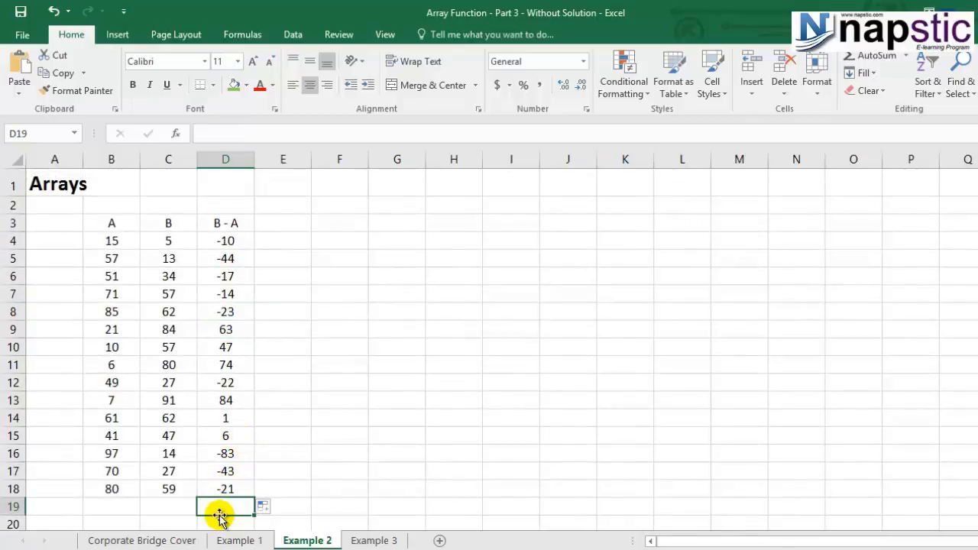
type("=min")
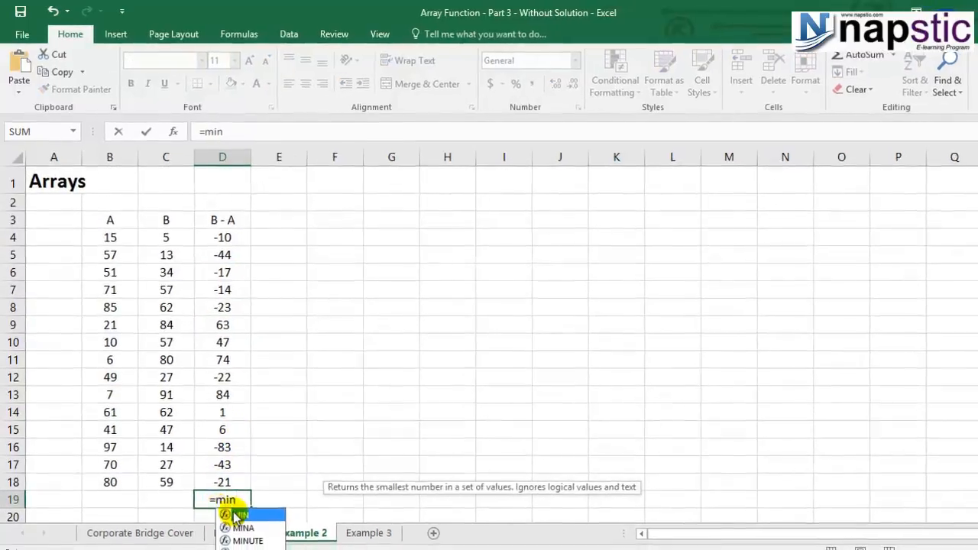
key("Tab")
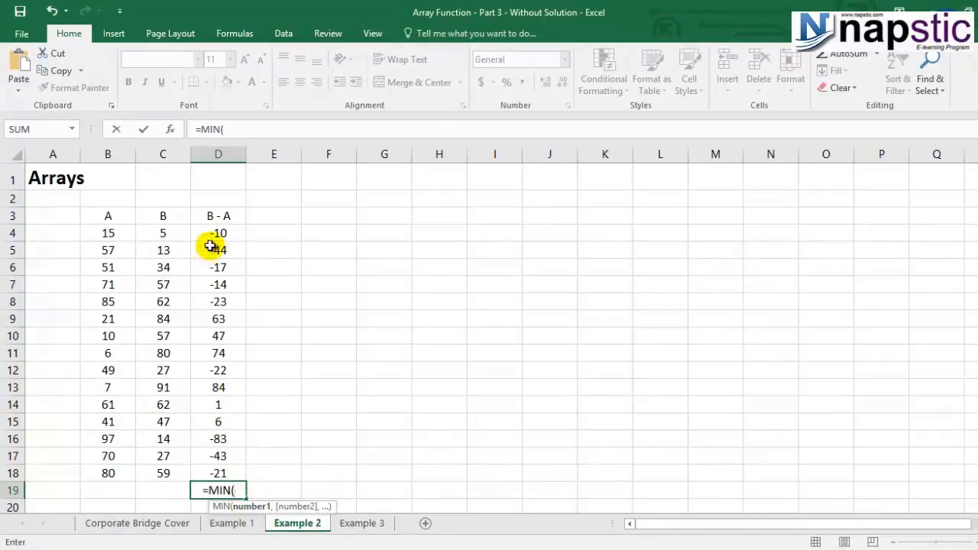
left_click_drag(214, 233, 215, 474)
type(")")
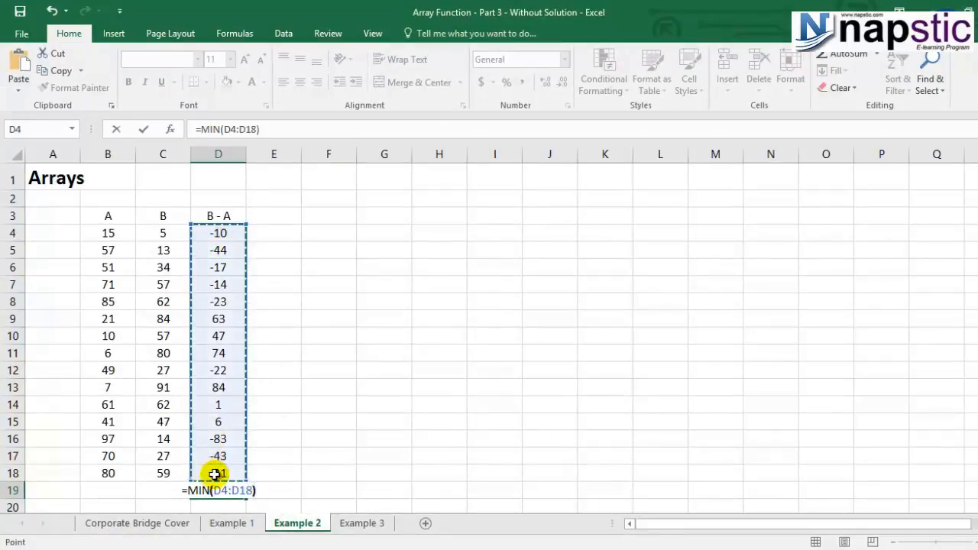
key("Return")
left_click(219, 463)
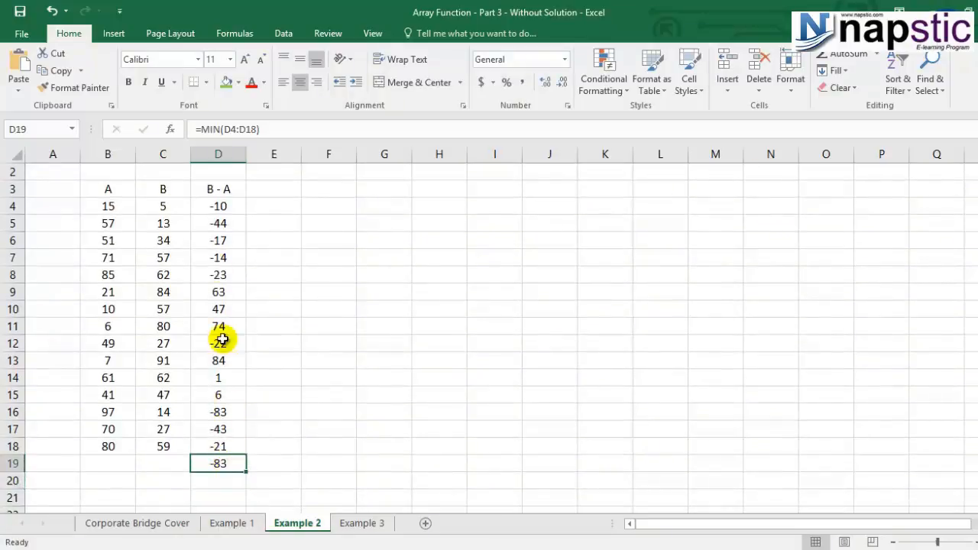
left_click(227, 82)
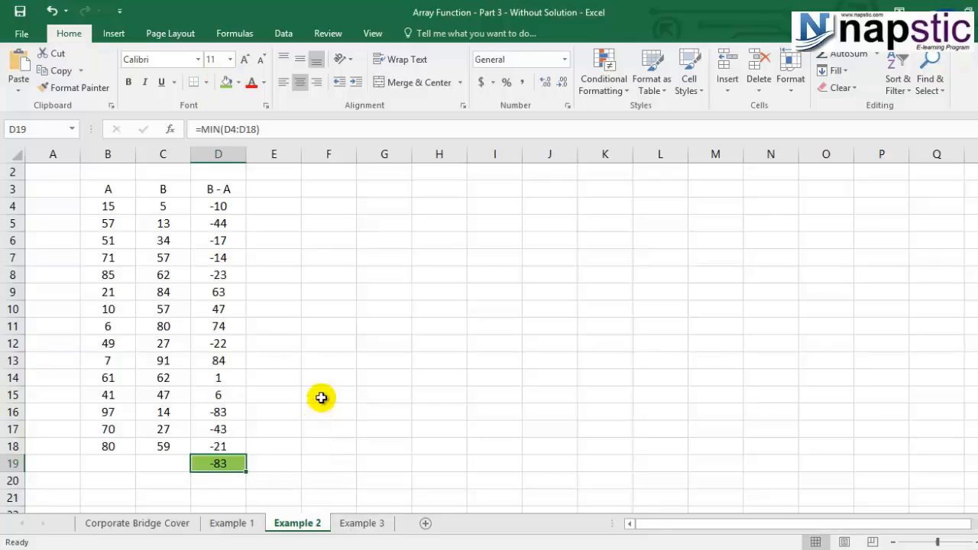
- Enter =MIN(C4:C18-B4:B18) in F12 as an array formula
left_click(335, 349)
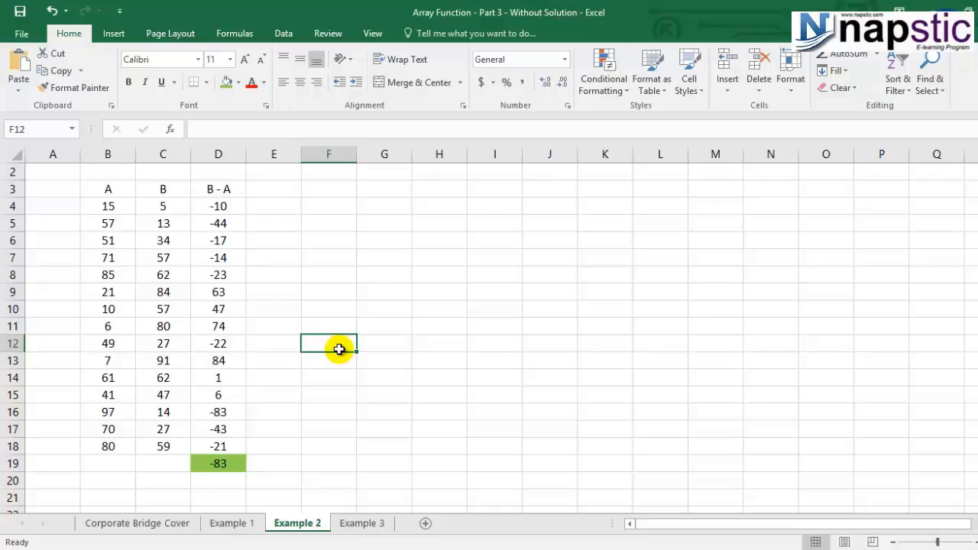
type("=min")
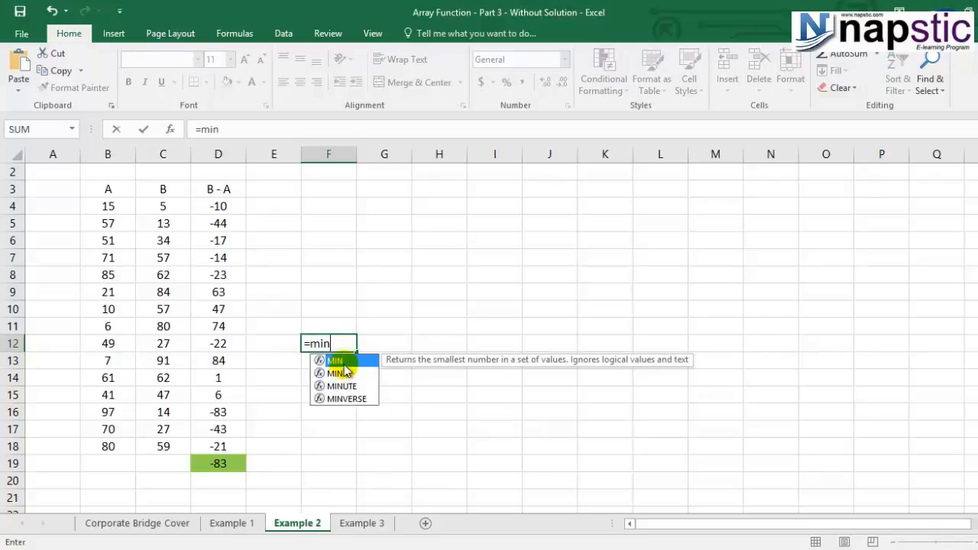
double_click(341, 361)
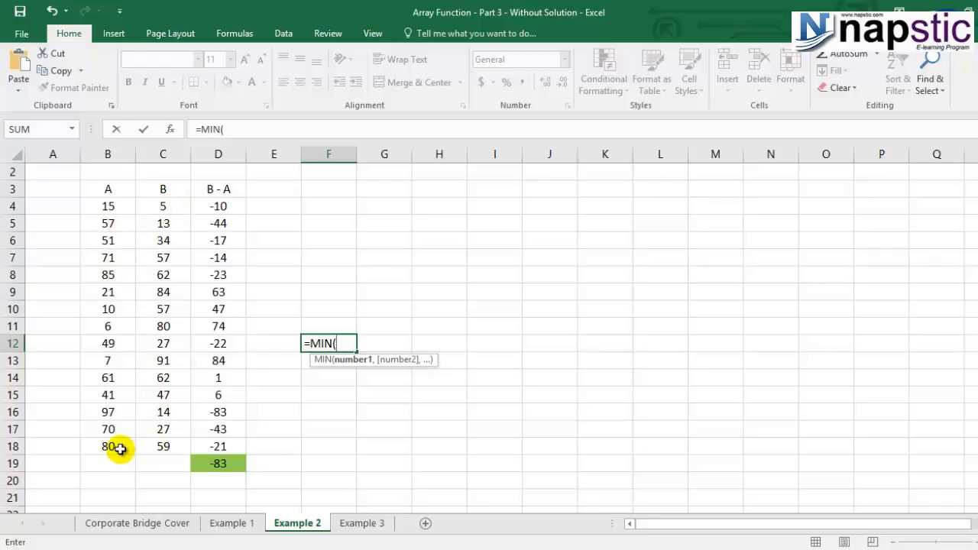
left_click_drag(168, 210, 173, 444)
type("-")
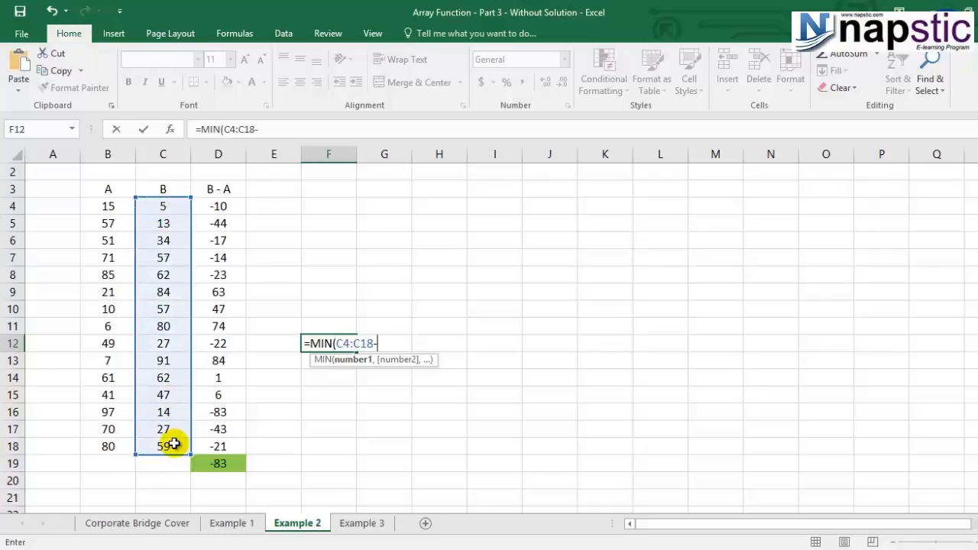
left_click_drag(108, 206, 109, 453)
type(")")
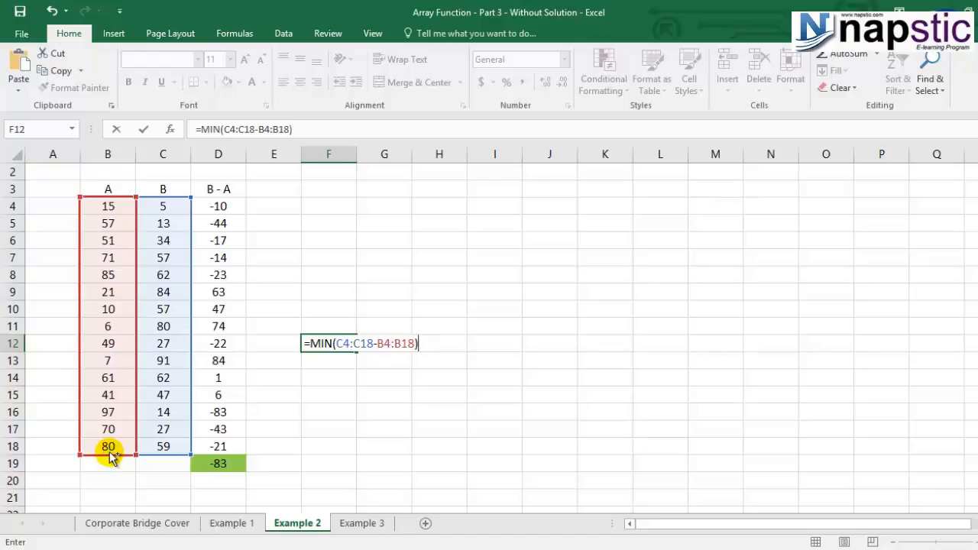
key("ctrl+shift+Return")
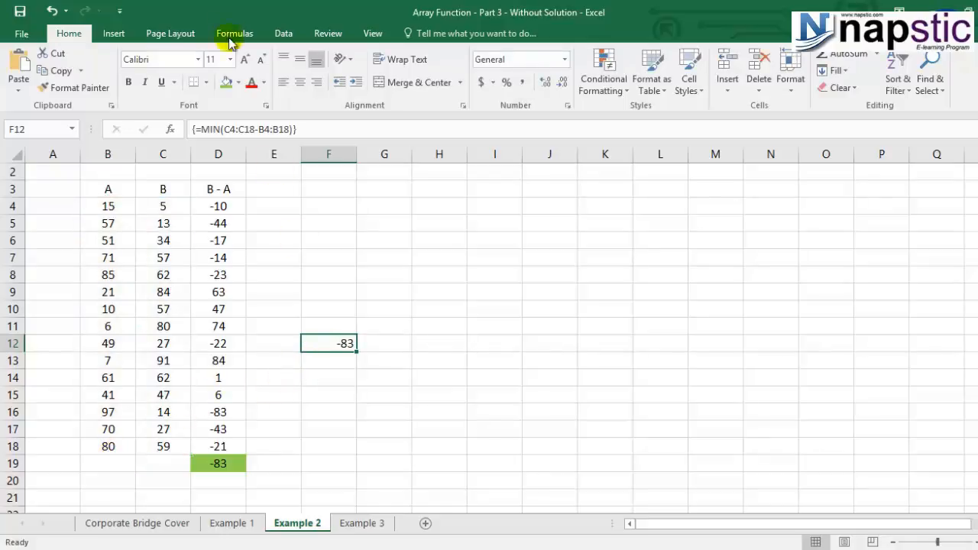
- Shade F12 green and compare its array formula and result with those in D19
left_click(226, 81)
left_click(224, 477)
left_click(321, 344)
left_click(209, 461)
left_click(325, 343)
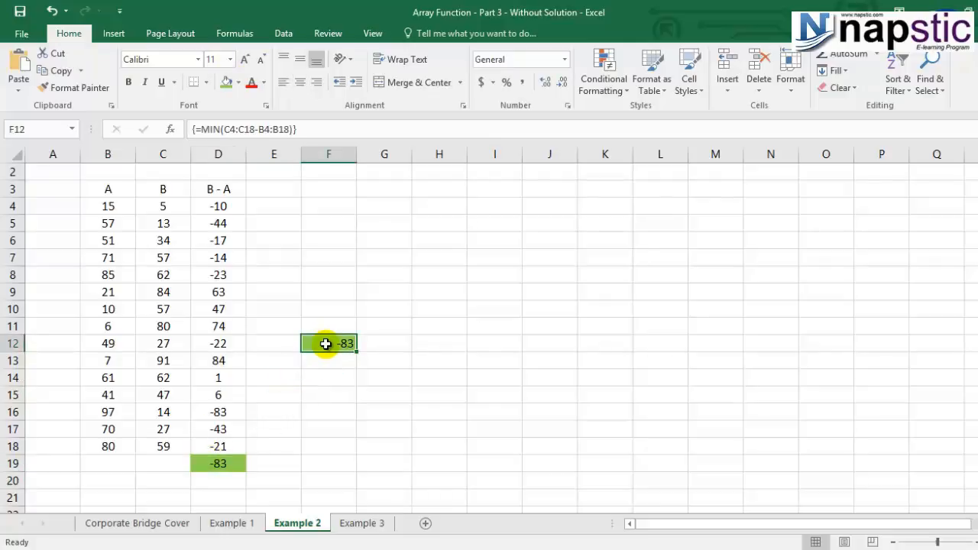
left_click(218, 462)
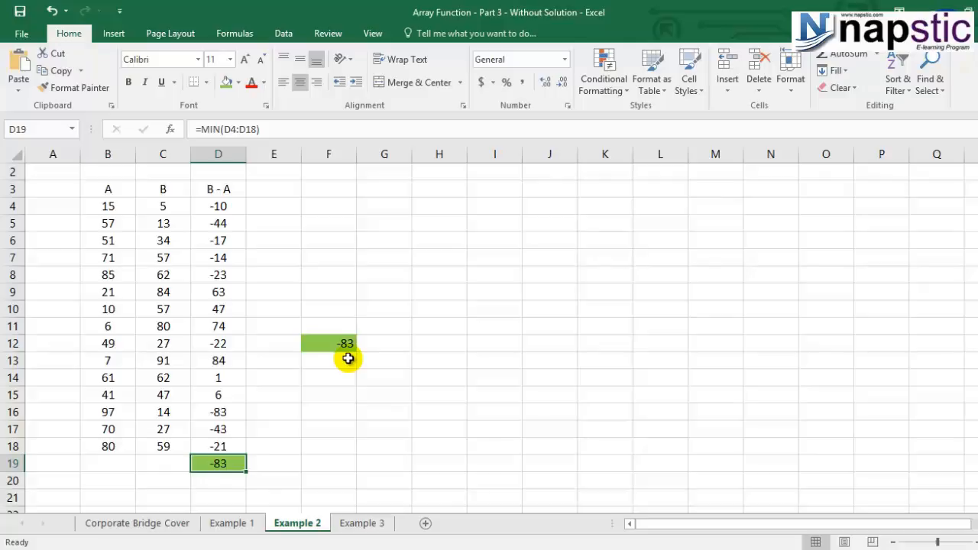
- Switch to the Example 3 sheet and clear the stray text in A1
left_click(370, 523)
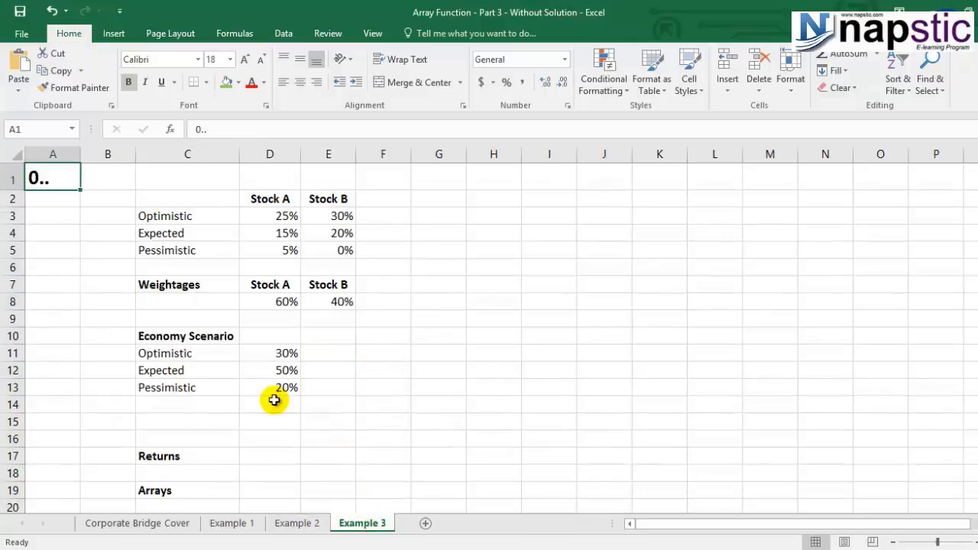
left_click(70, 264)
left_click(50, 185)
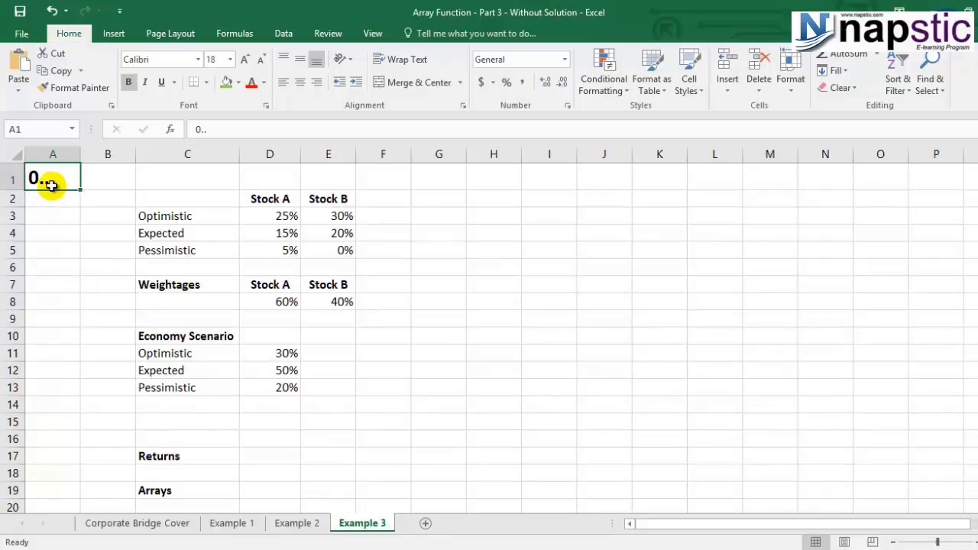
key("Delete")
left_click(303, 387)
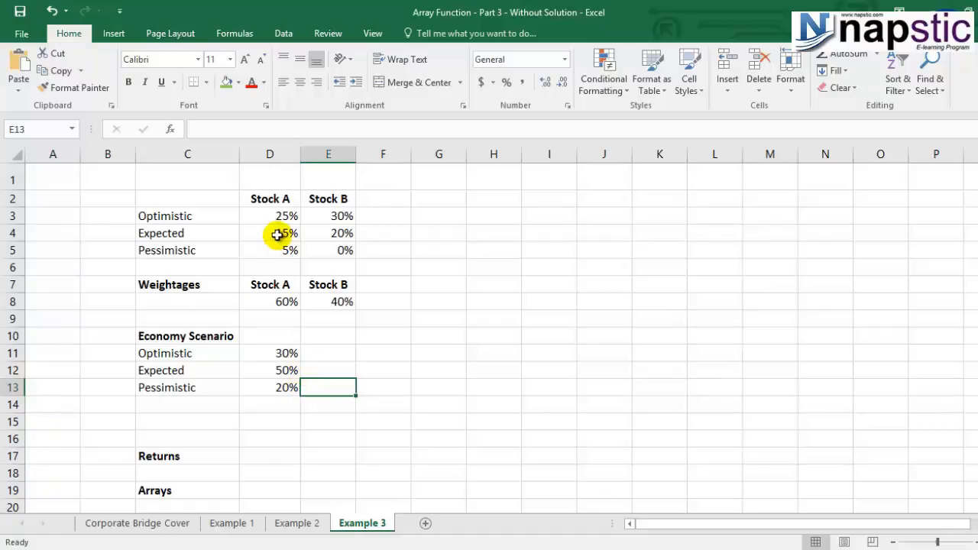
- Examine the Stock A and Stock B returns for the optimistic, expected and pessimistic cases in D3:E5
left_click(270, 194)
left_click(344, 193)
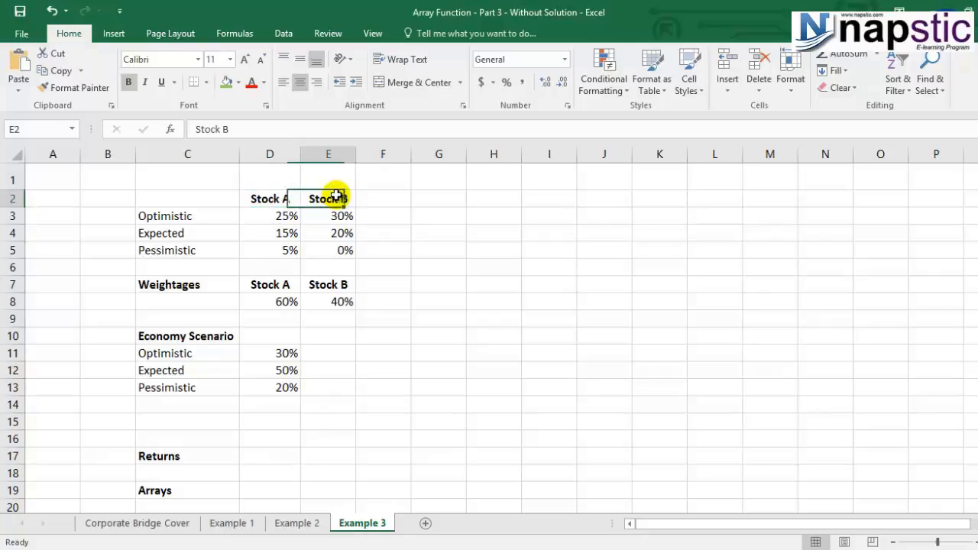
left_click(261, 459)
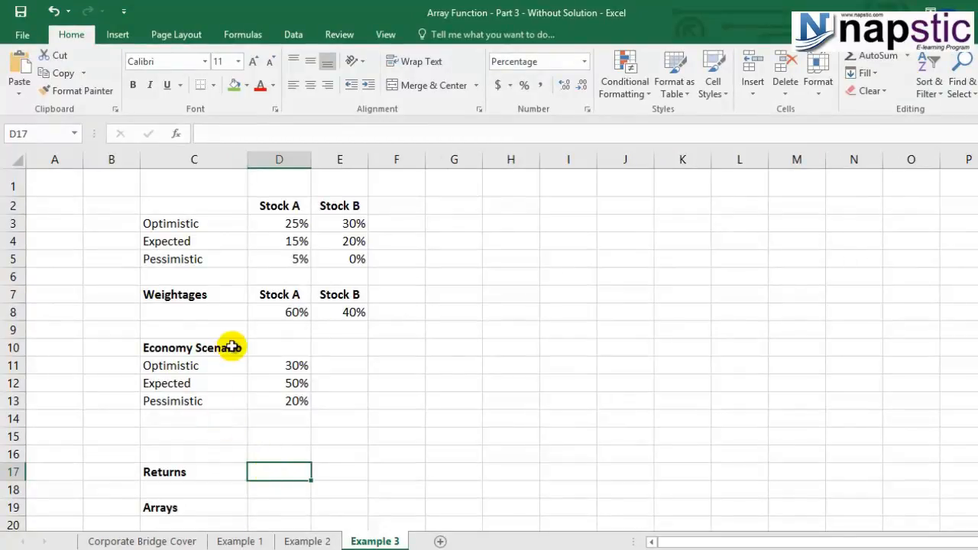
left_click(195, 230)
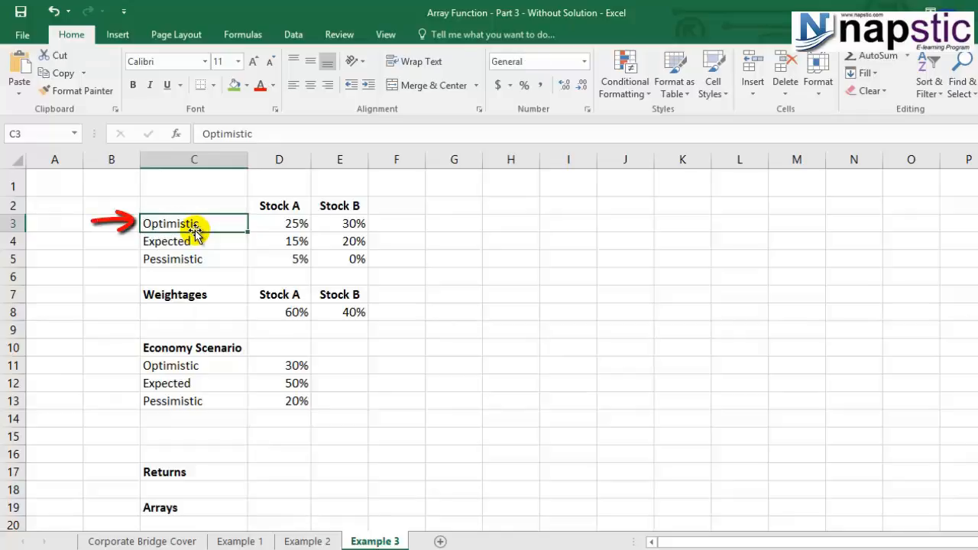
left_click(274, 223)
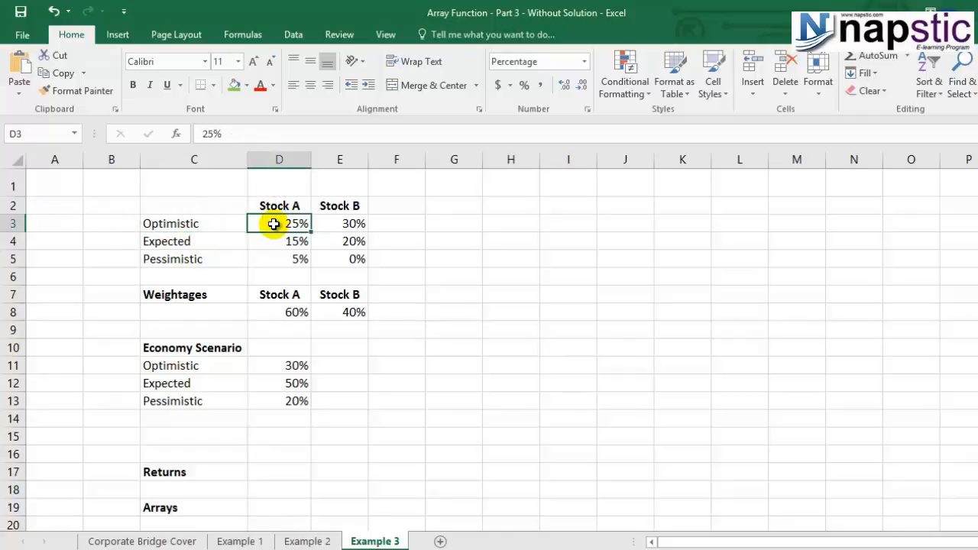
left_click(331, 224)
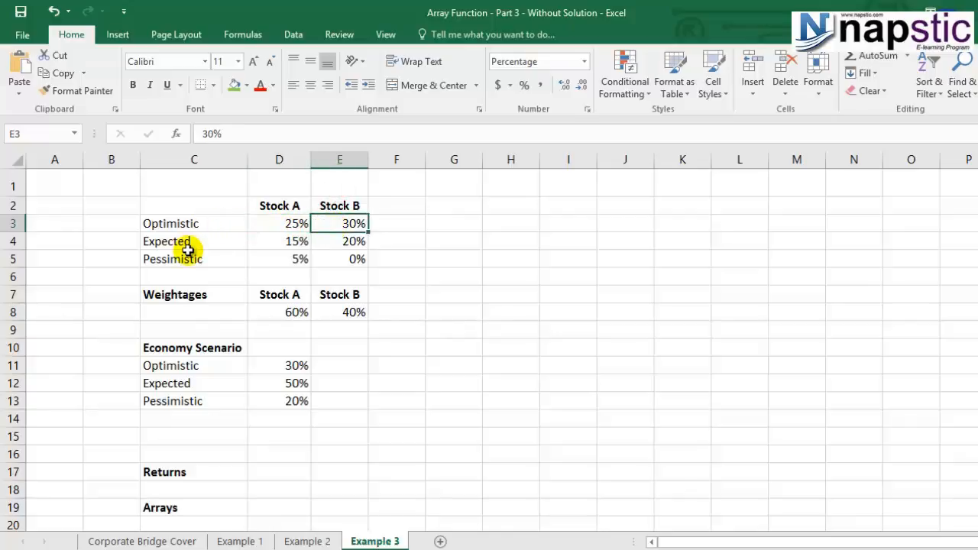
left_click(260, 244)
left_click(336, 246)
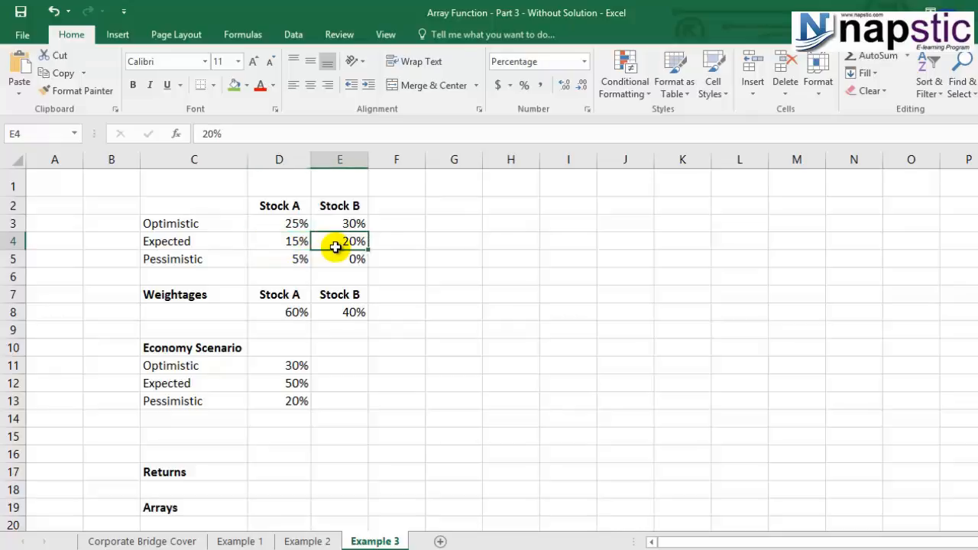
left_click(164, 258)
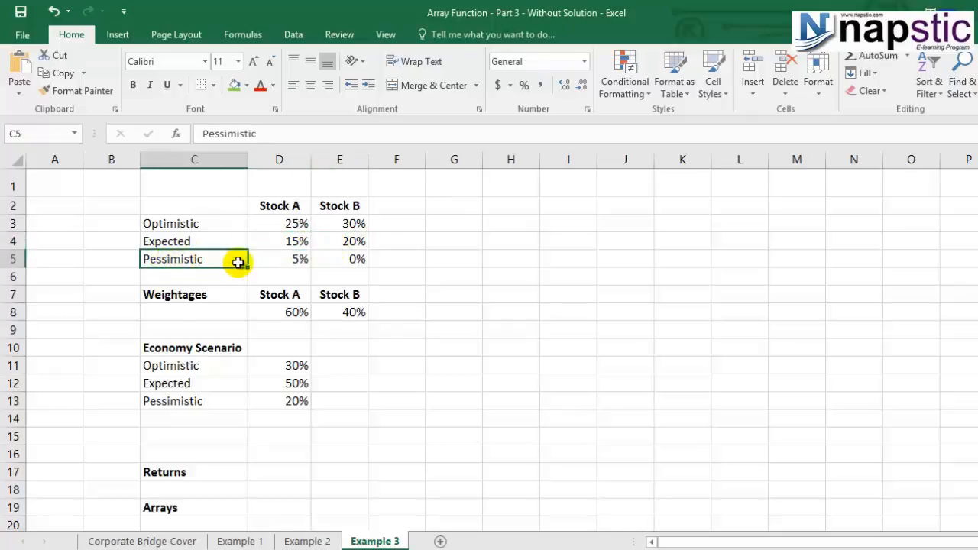
left_click(277, 260)
left_click(359, 262)
left_click(409, 260)
left_click(349, 263)
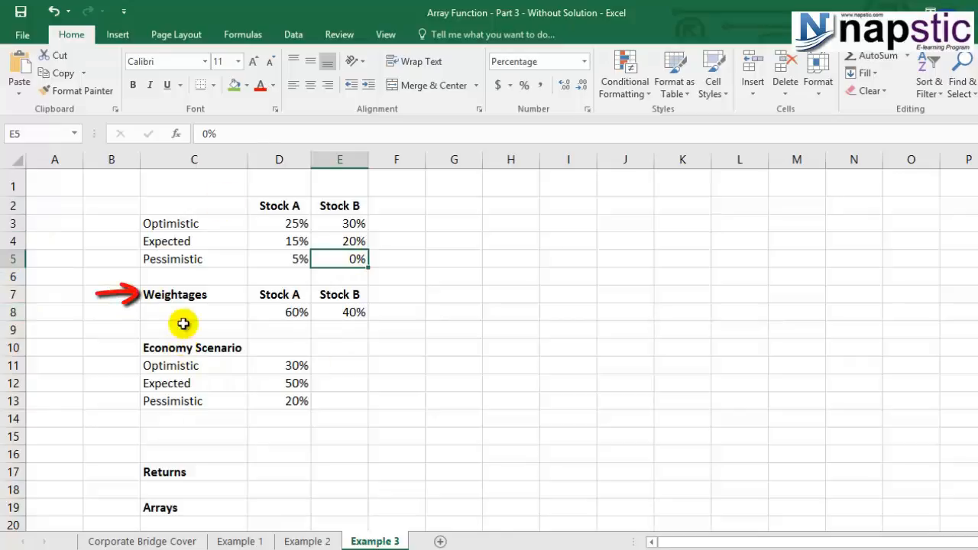
- Review the stock weightages in D8:E8 and the economy scenario percentages in D11:D13
left_click(183, 295)
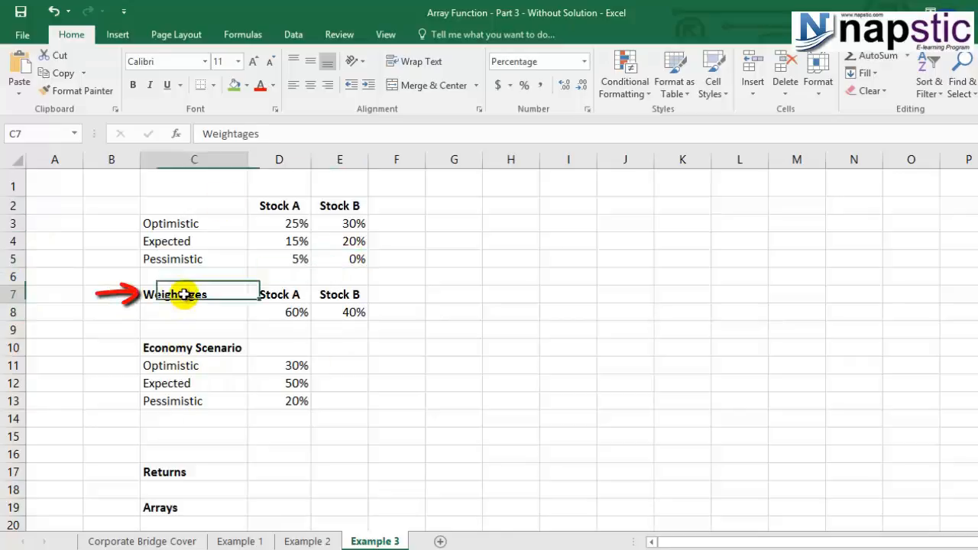
left_click(280, 313)
left_click(350, 297)
left_click(356, 314)
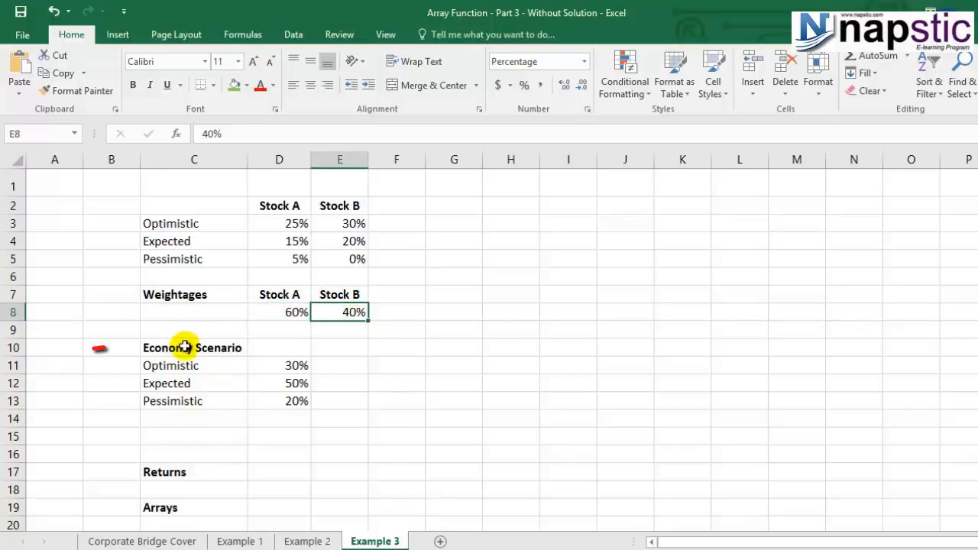
left_click_drag(185, 348, 272, 401)
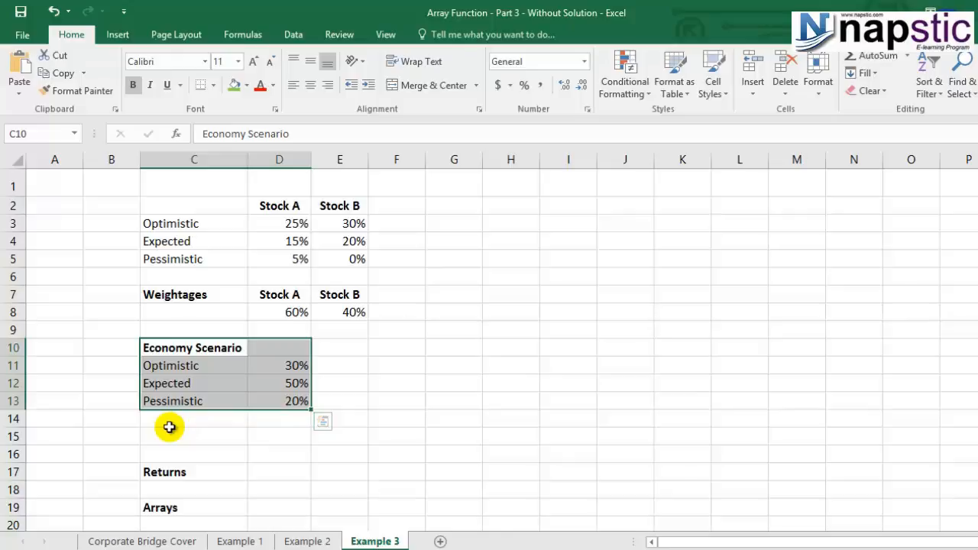
left_click(187, 380)
left_click(280, 369)
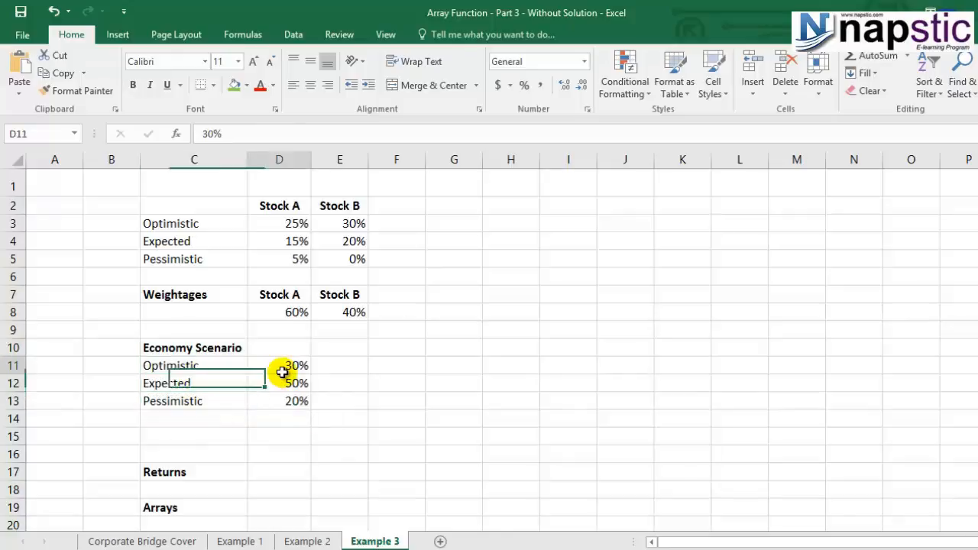
left_click(278, 387)
left_click(282, 401)
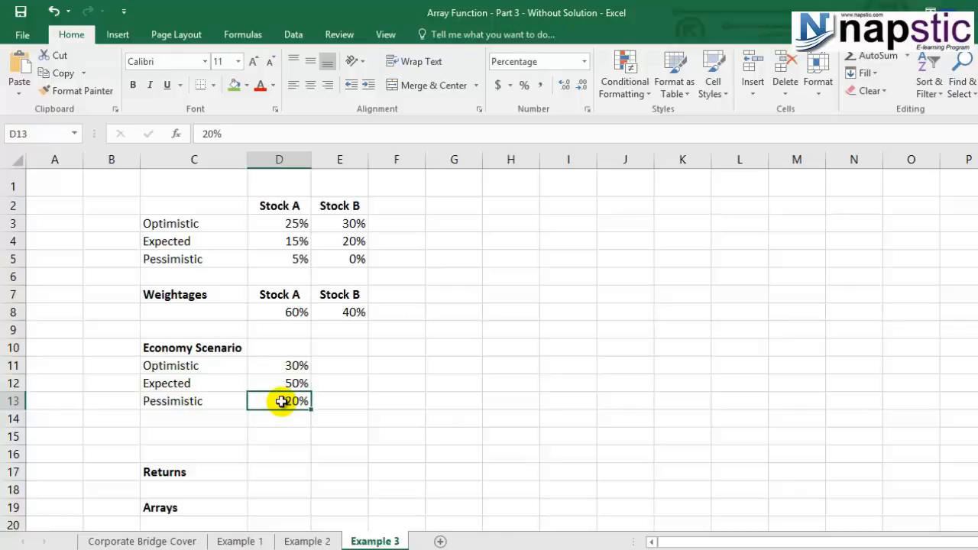
- Begin the Returns formula in D17 with Stock A's optimistic term, =D3*D11*D8
left_click(265, 471)
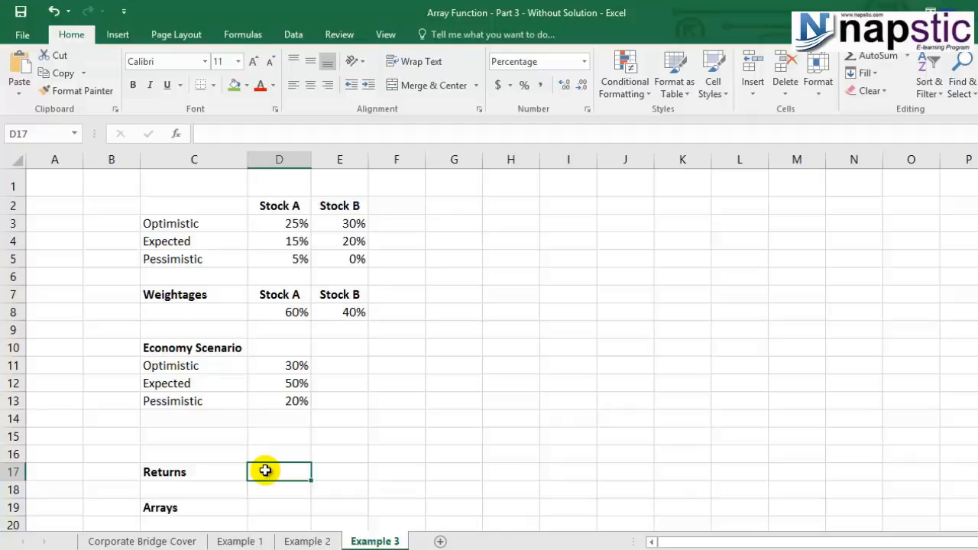
type("=")
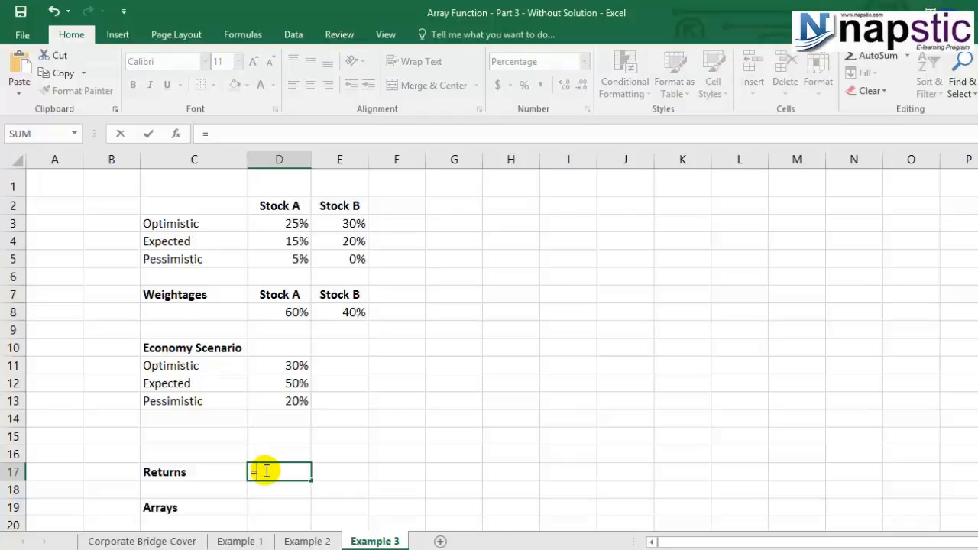
left_click(291, 223)
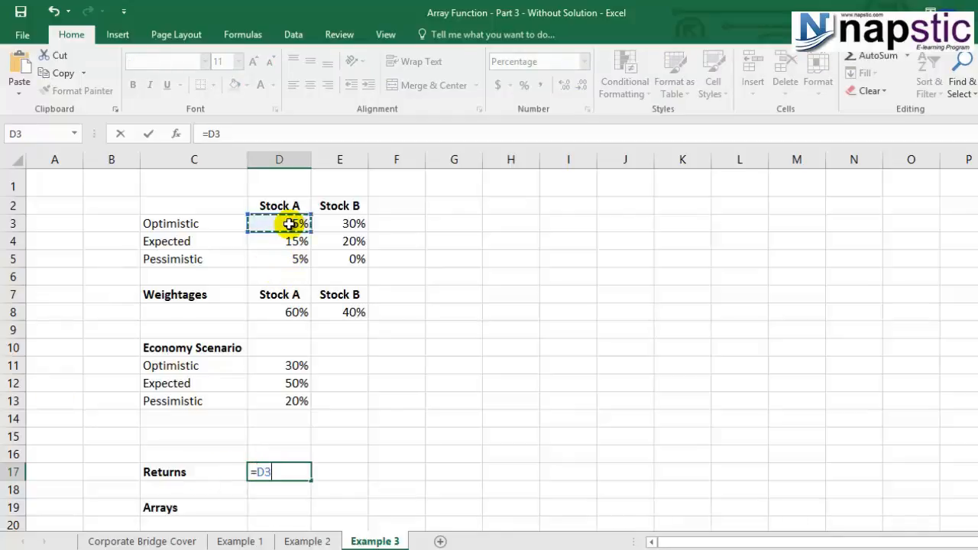
type("*")
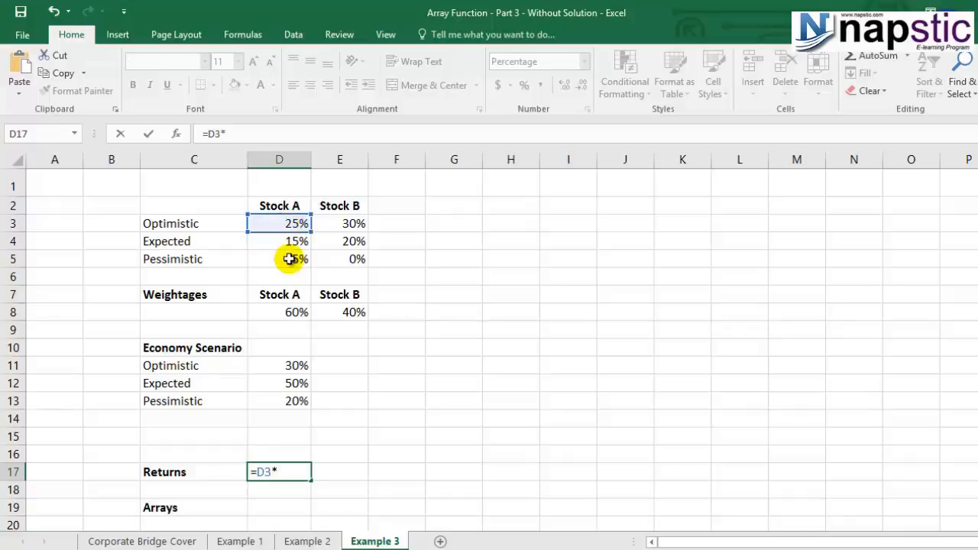
left_click(269, 365)
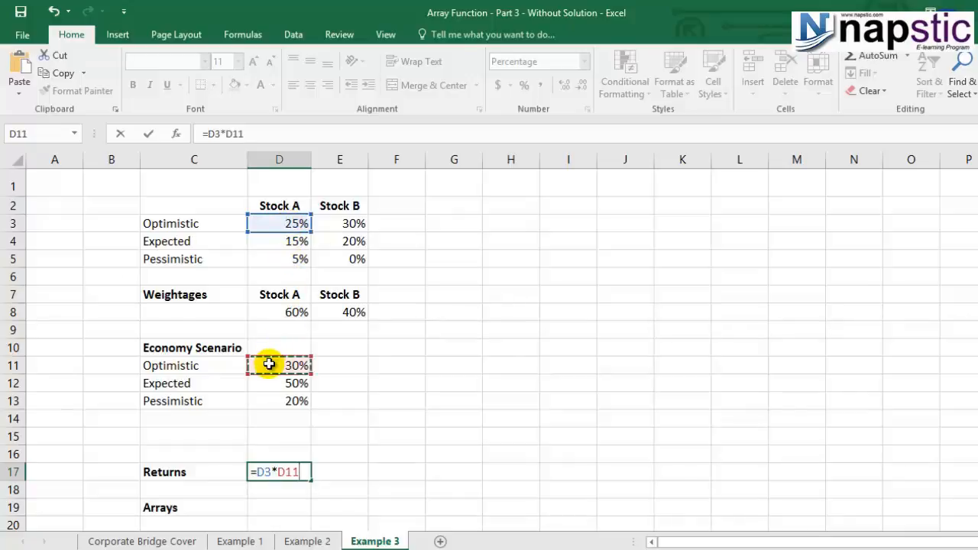
type("*")
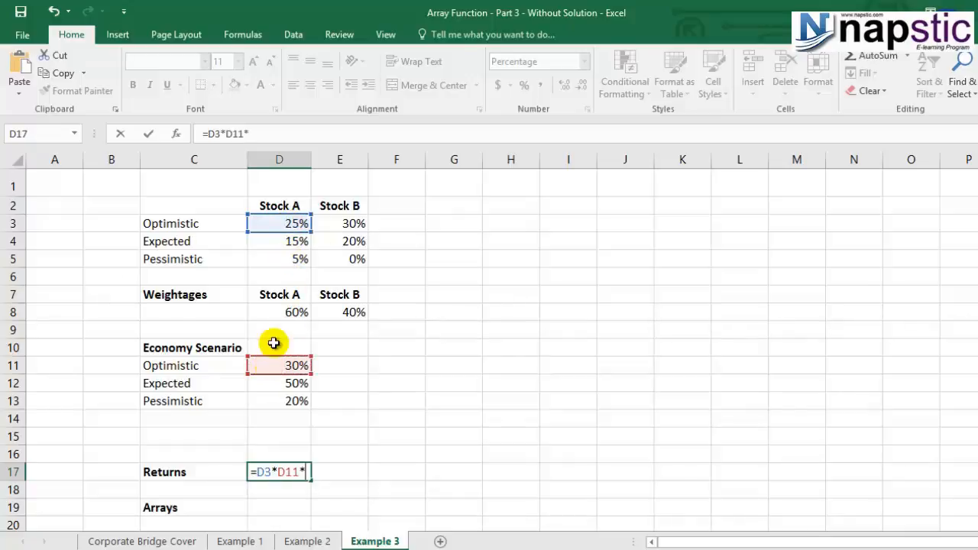
left_click(282, 312)
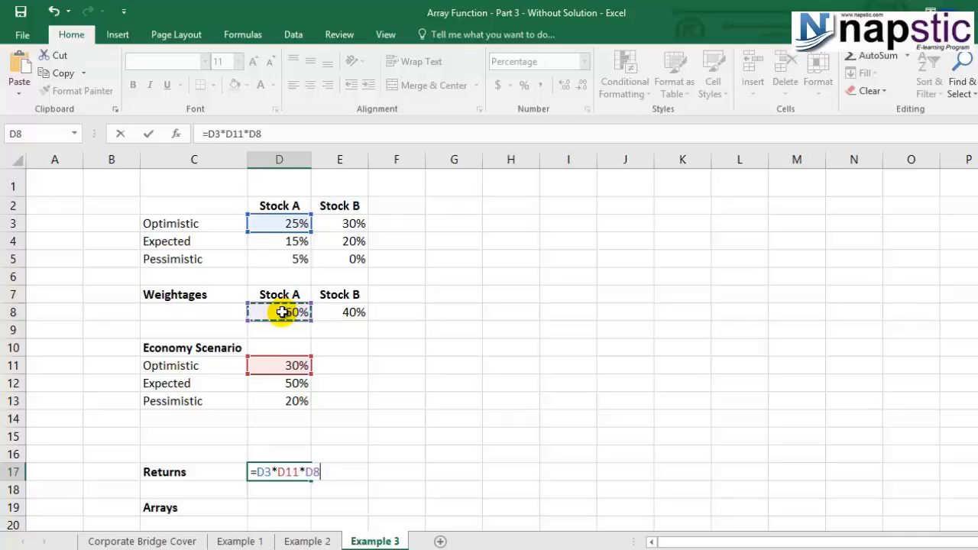
- Extend the D17 formula with Stock A's expected term, +D4*D12*D8
type("+")
left_click(286, 241)
type("*")
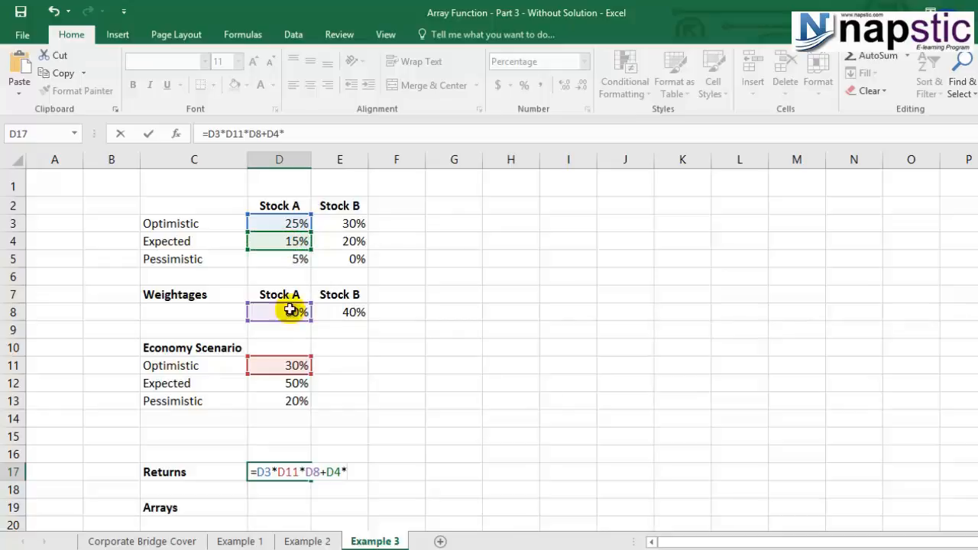
left_click(279, 386)
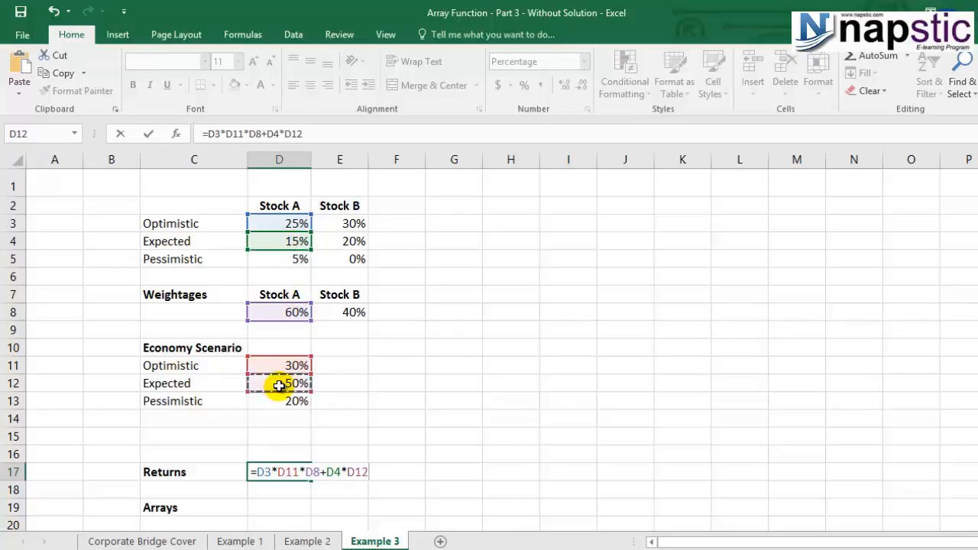
type("*")
left_click(278, 311)
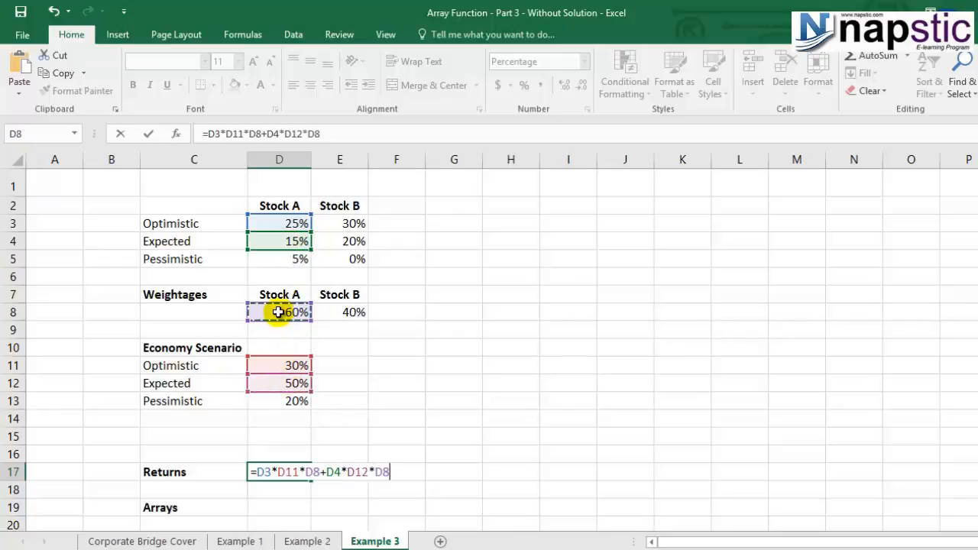
- Append Stock A's pessimistic term, +D5*D13*D8, to the D17 formula
type("+")
left_click(283, 262)
type("*")
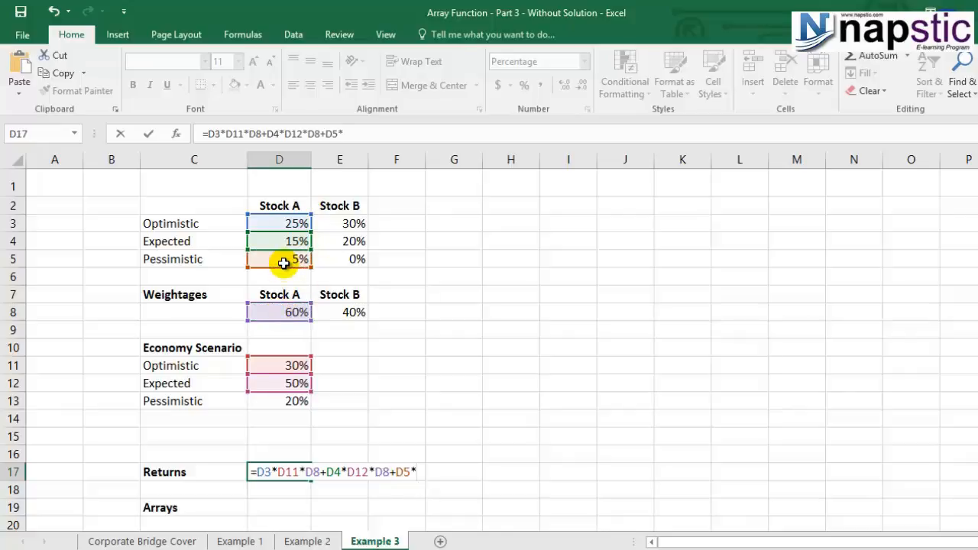
left_click(271, 404)
type("*")
left_click(285, 311)
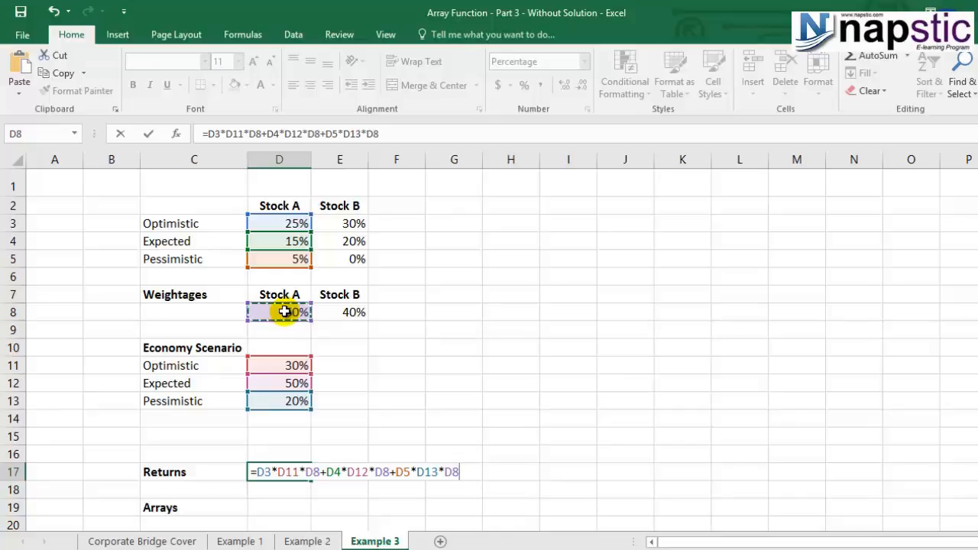
- Add Stock B's optimistic term, +E3*D11*E8, to the D17 formula
type("+")
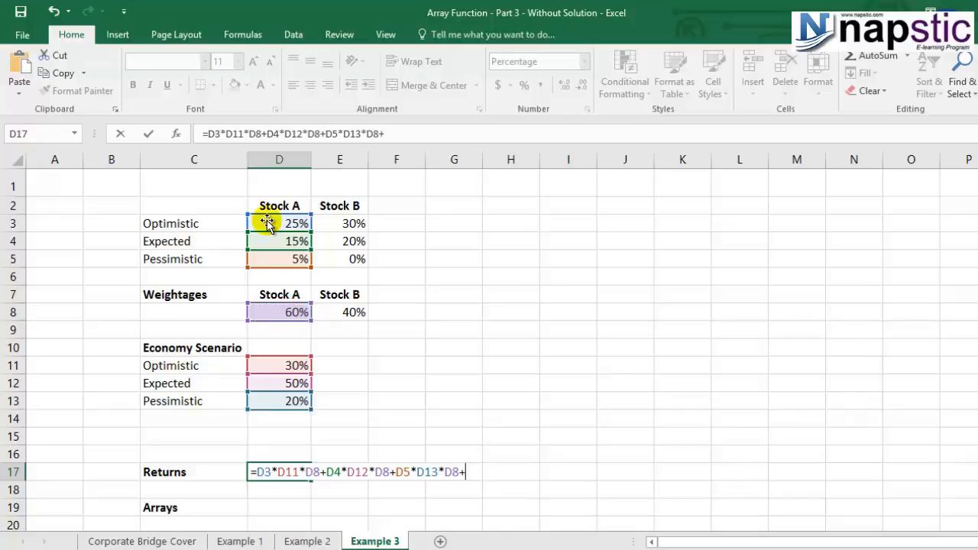
left_click(338, 227)
type("*")
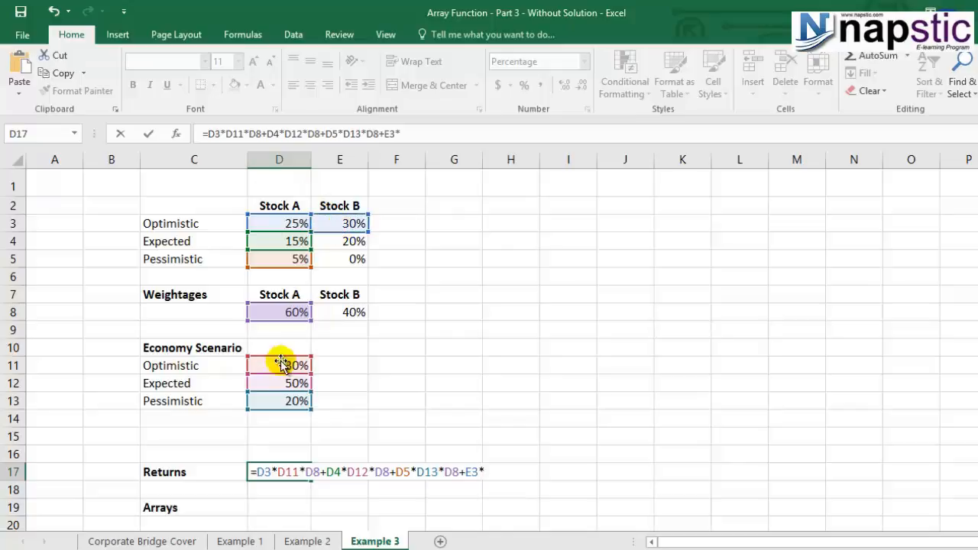
left_click(280, 362)
type("*")
left_click(336, 312)
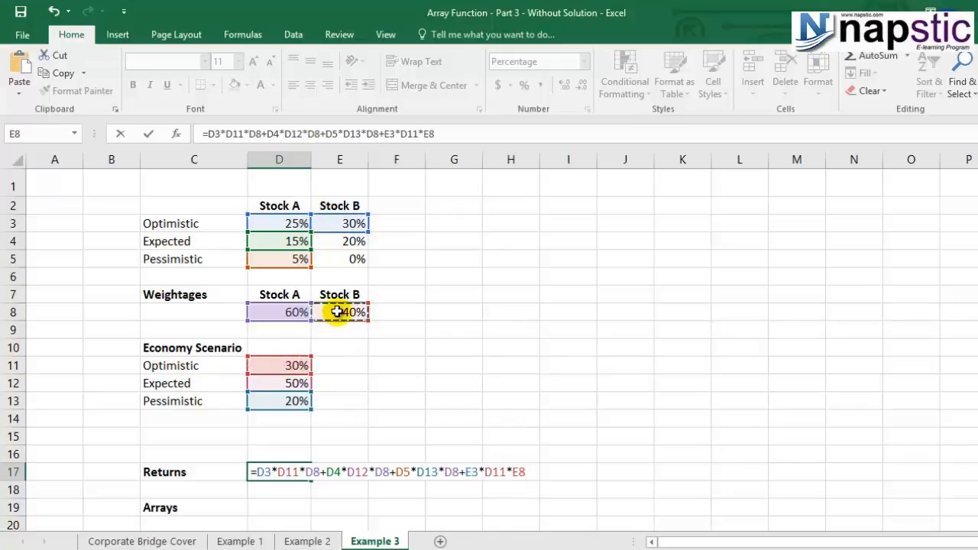
- Append Stock B's expected term, +E4*D12*E8, to the D17 formula
type("+")
left_click(351, 241)
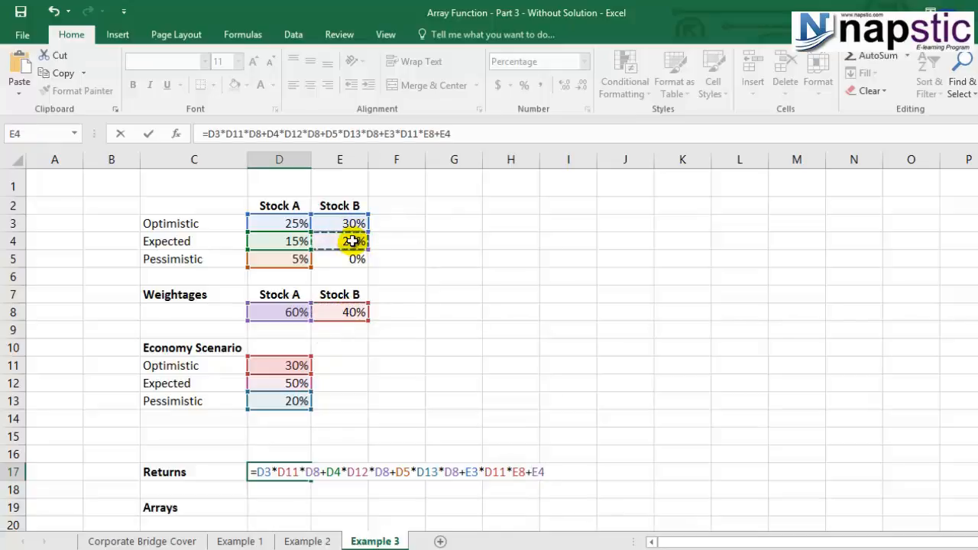
type("*")
left_click(286, 385)
type("*")
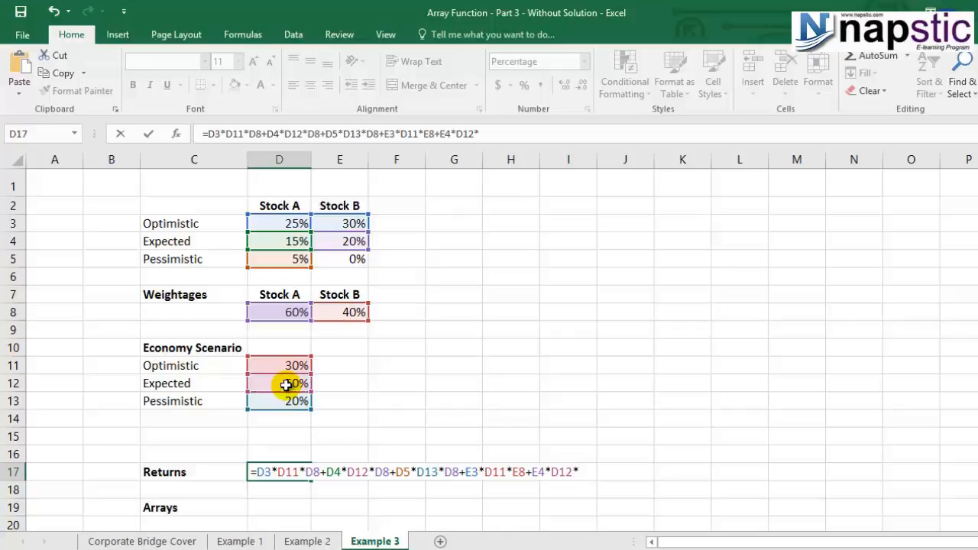
left_click(346, 312)
- Complete and enter the D17 formula with Stock B's pessimistic term, +E5*D13*E8, and reselect the cell
type("+")
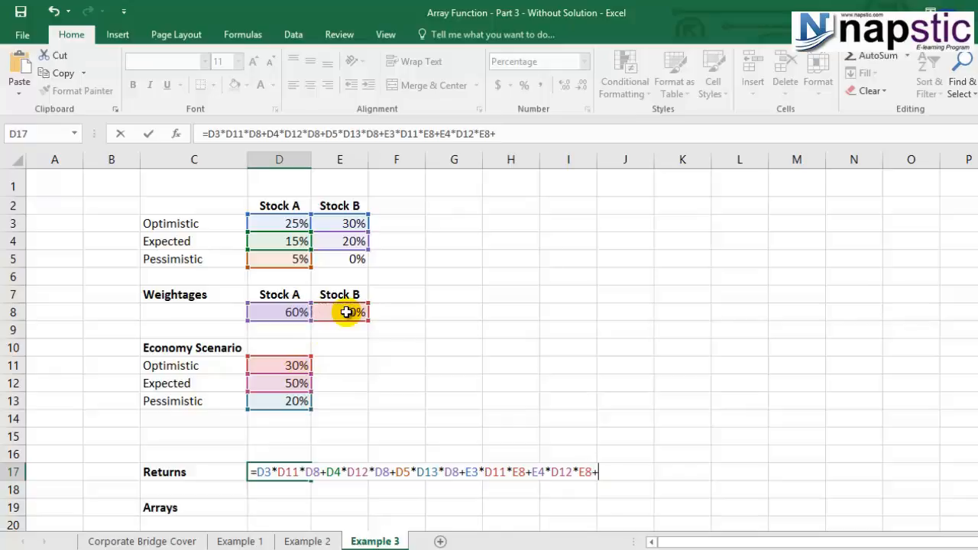
left_click(348, 259)
type("*")
left_click(279, 399)
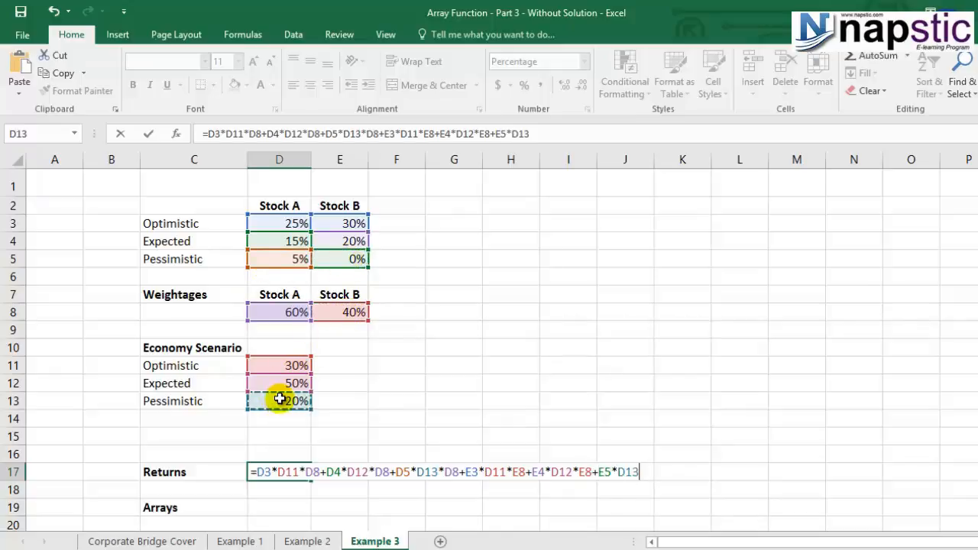
type("*")
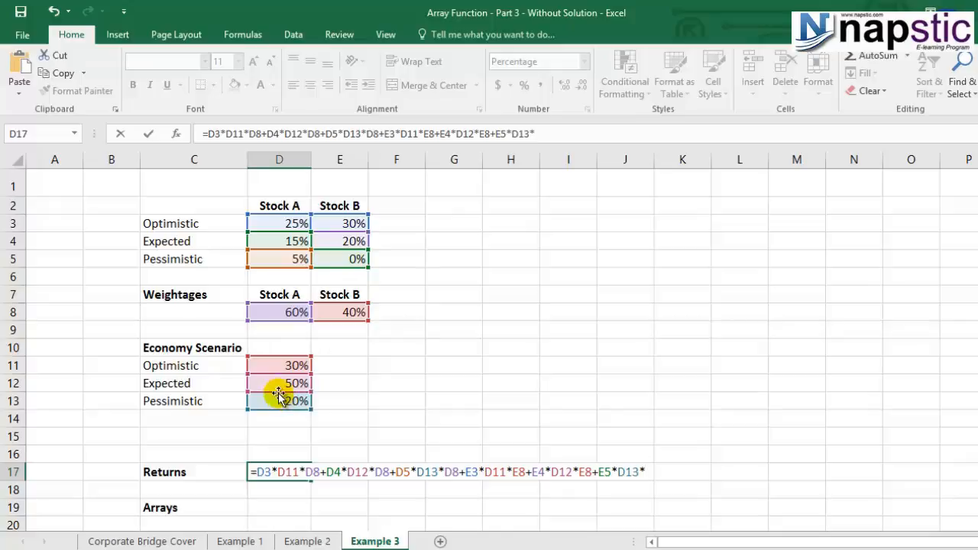
left_click(340, 312)
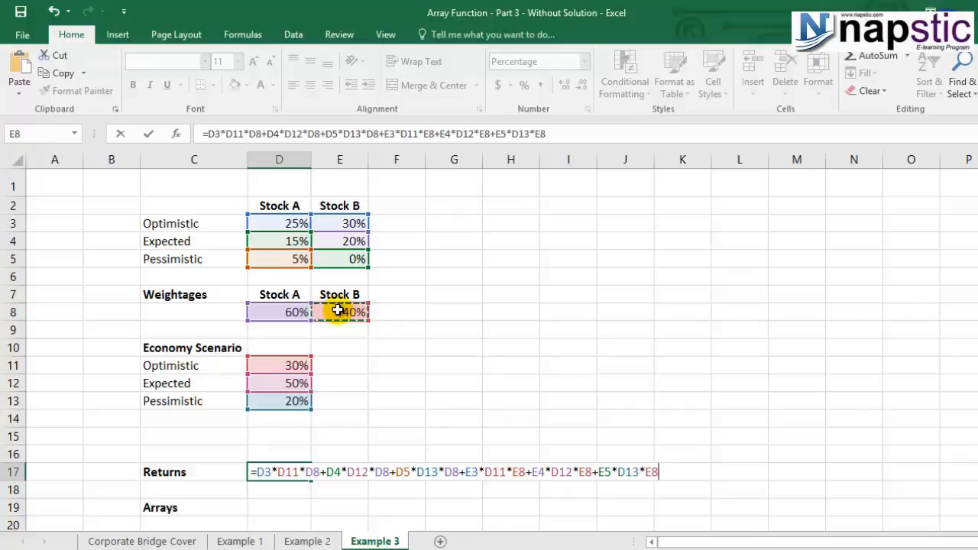
key("Return")
left_click(279, 472)
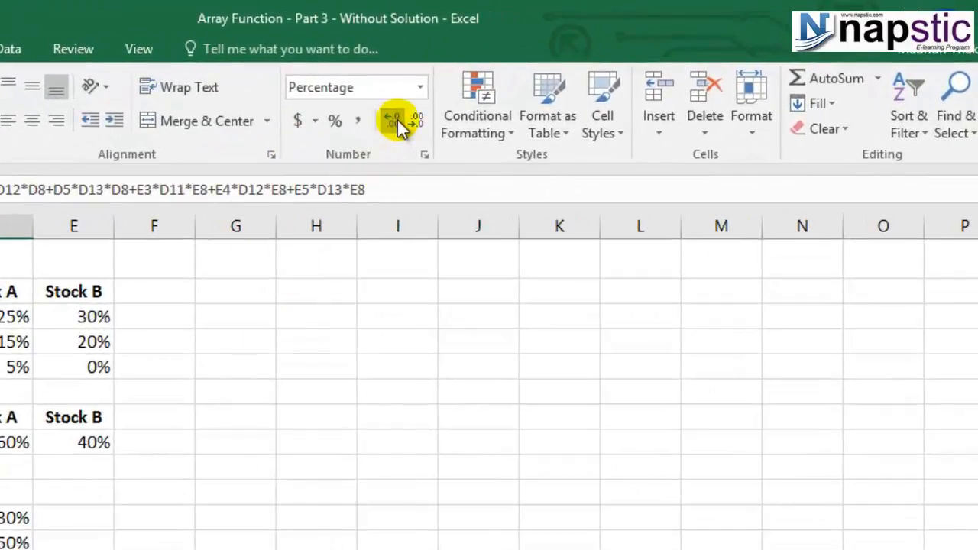
- Reduce the displayed decimals of the Returns percentage in D17 to one decimal place
left_click(419, 122)
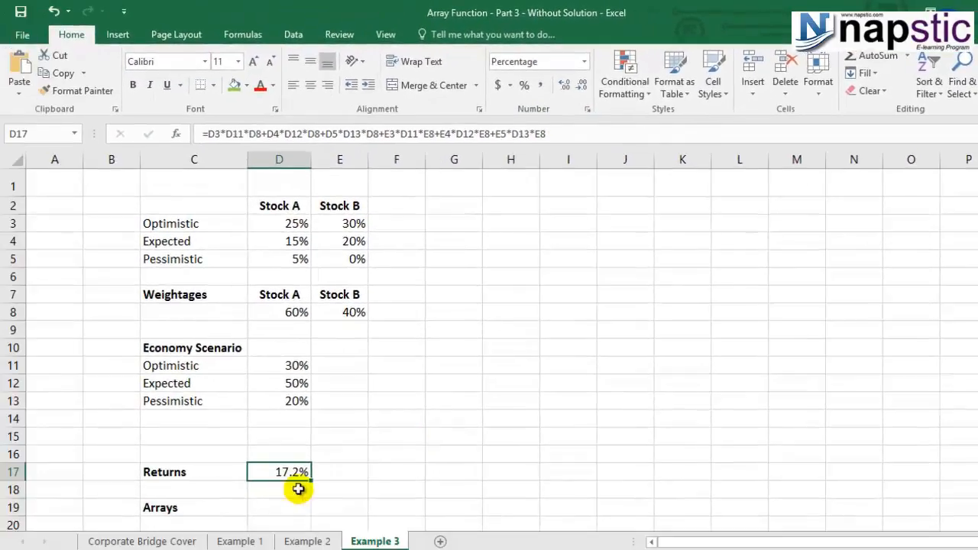
left_click(298, 489)
- Enter the array formula =SUM(D3:E5*D11:D13*D8:E8) in D19, multiplying the stock returns, scenario probabilities and weightages
left_click(281, 504)
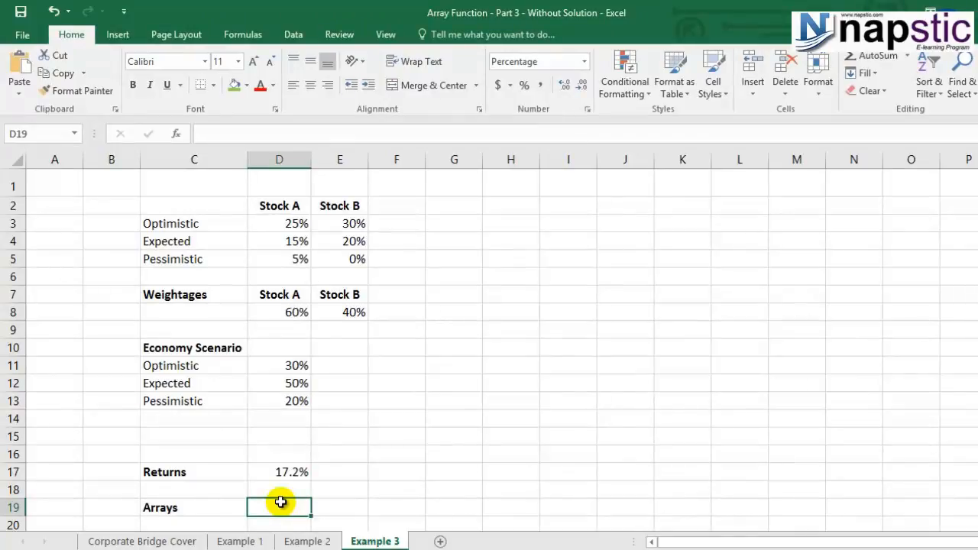
type("=sum")
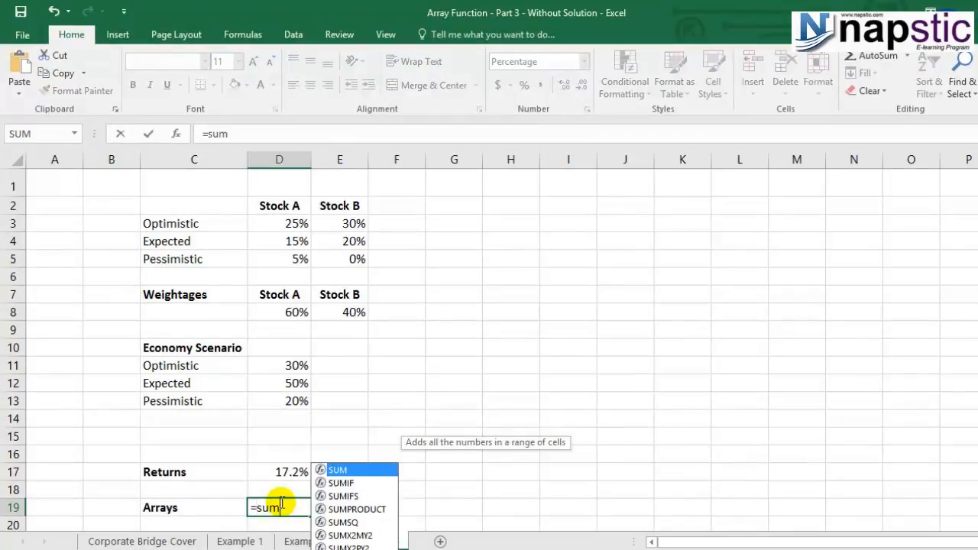
type("(")
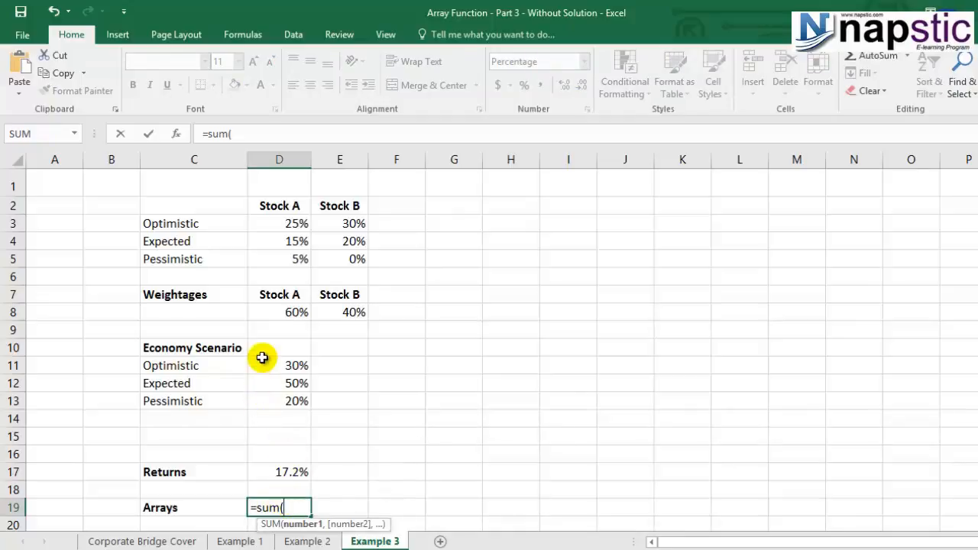
left_click_drag(285, 224, 345, 258)
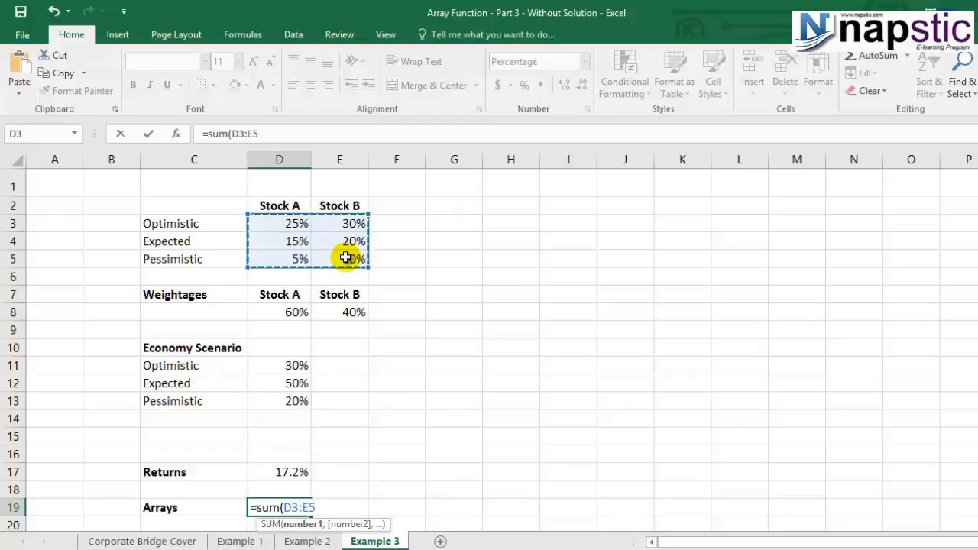
type("*")
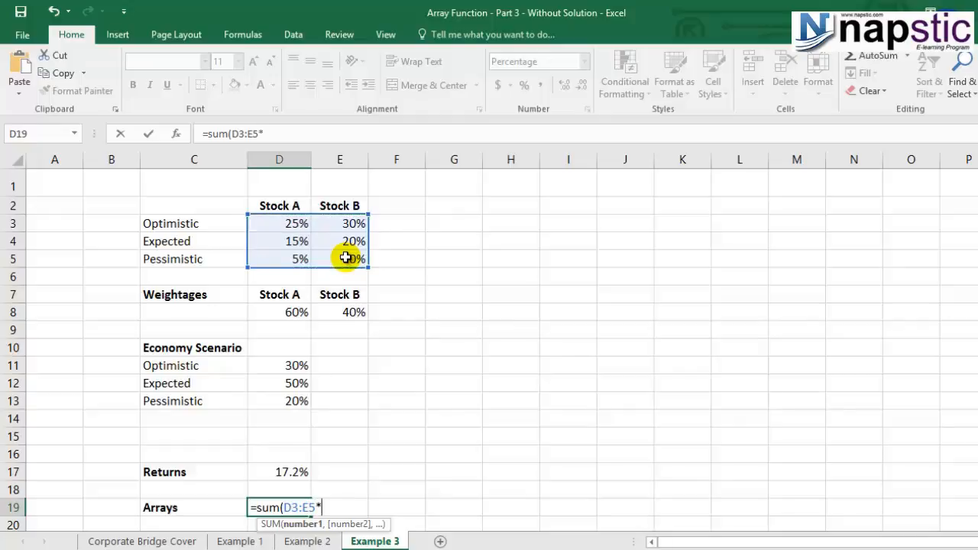
left_click_drag(284, 364, 292, 401)
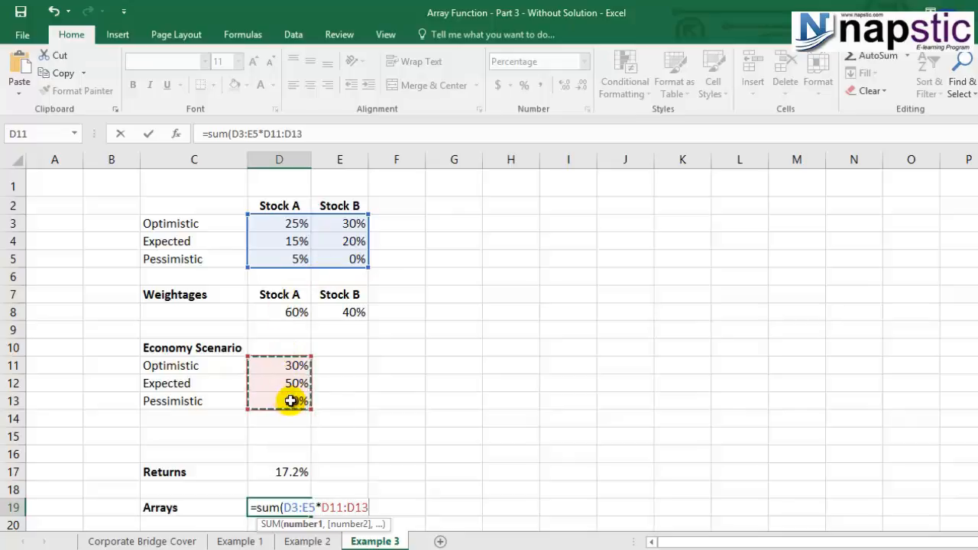
type("*")
left_click_drag(291, 310, 330, 312)
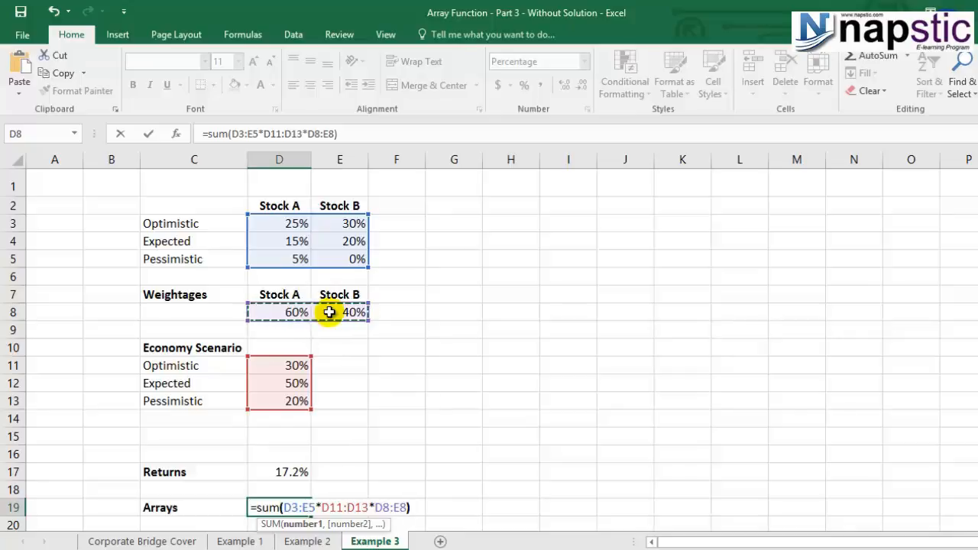
type(")")
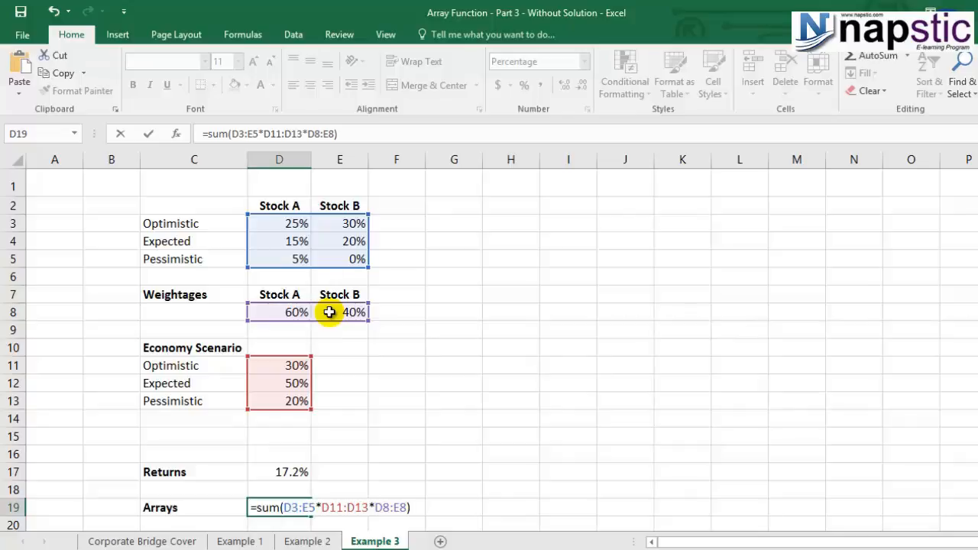
key("ctrl+shift+Return")
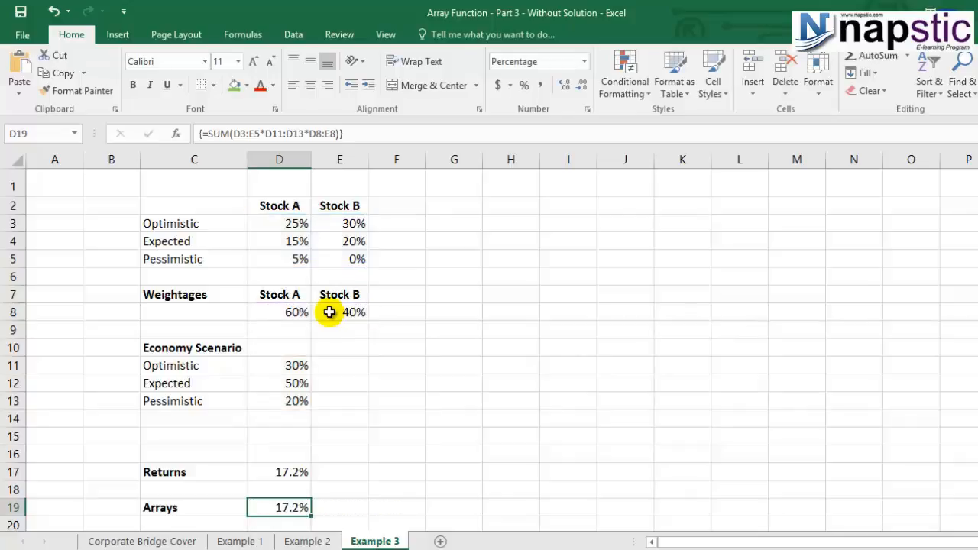